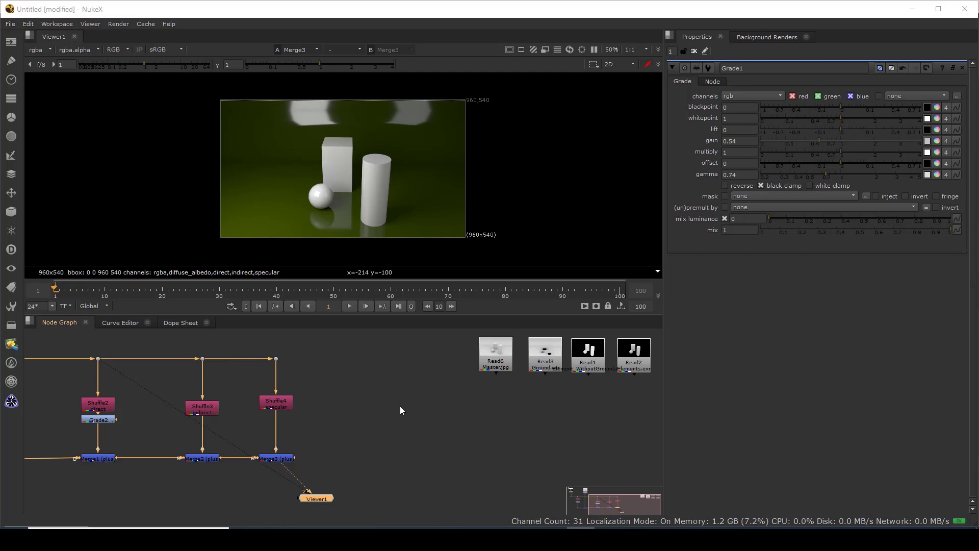
Show the Merge3 result in a full-size viewer and examine the complete composite image.
left_click(364, 404)
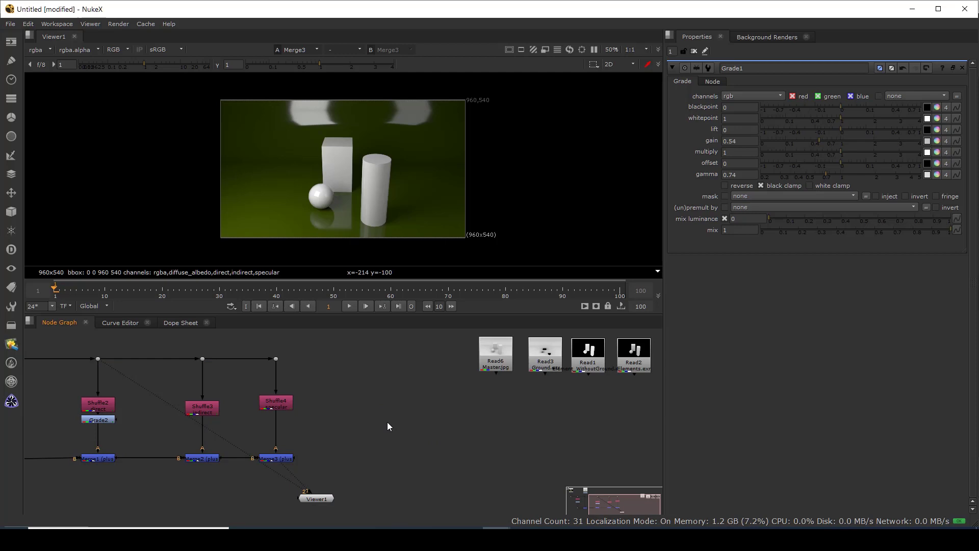
scroll(384, 421, "down", 3)
middle_click_drag(230, 412, 140, 342)
scroll(207, 421, "up", 2)
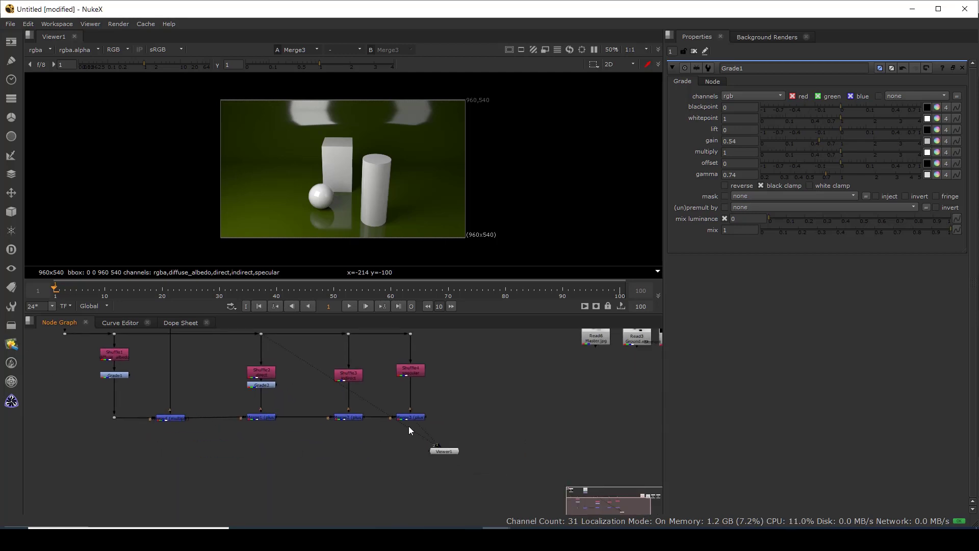
left_click_drag(441, 402, 383, 436)
key("1")
key("space")
middle_click_drag(408, 306, 388, 292)
scroll(419, 307, "up", 2)
scroll(373, 295, "down", 2)
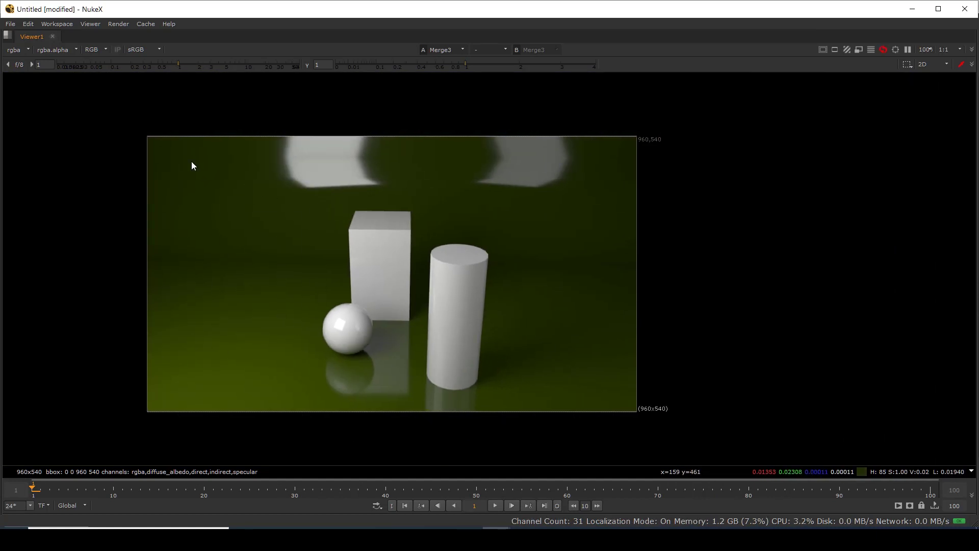
left_click_drag(106, 106, 695, 443)
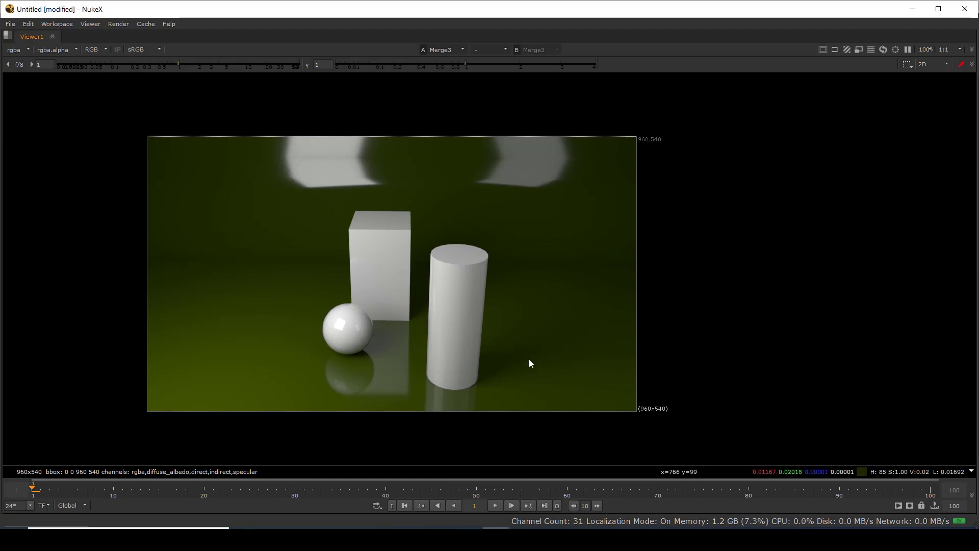
View the Shuffle1 diffuse_albedo pass fitted to the viewer, followed by the Read4 Master.jpg occlusion pass.
key("space")
middle_click_drag(350, 434, 396, 484)
scroll(172, 404, "up", 3)
left_click(181, 408)
key("1")
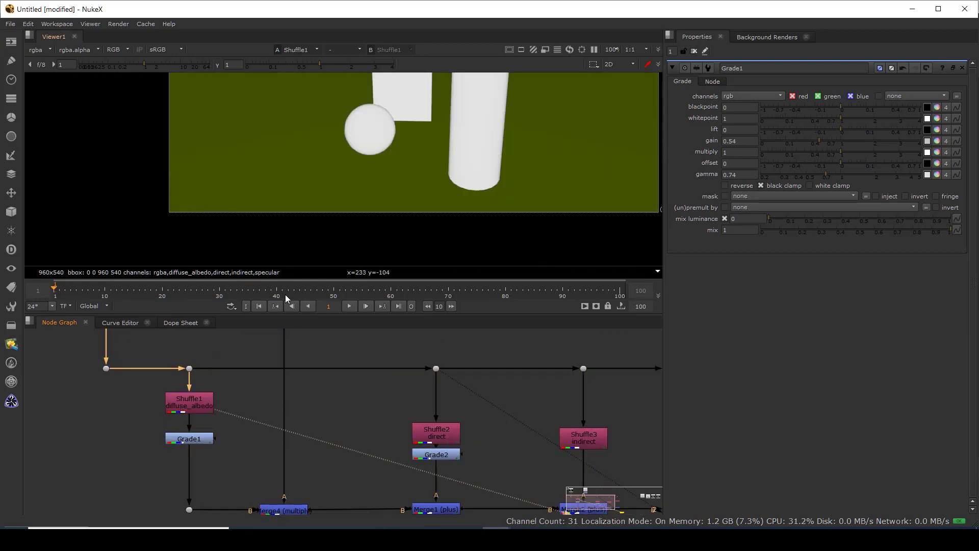
key("f")
middle_click_drag(252, 431, 234, 412)
middle_click_drag(273, 346, 274, 422)
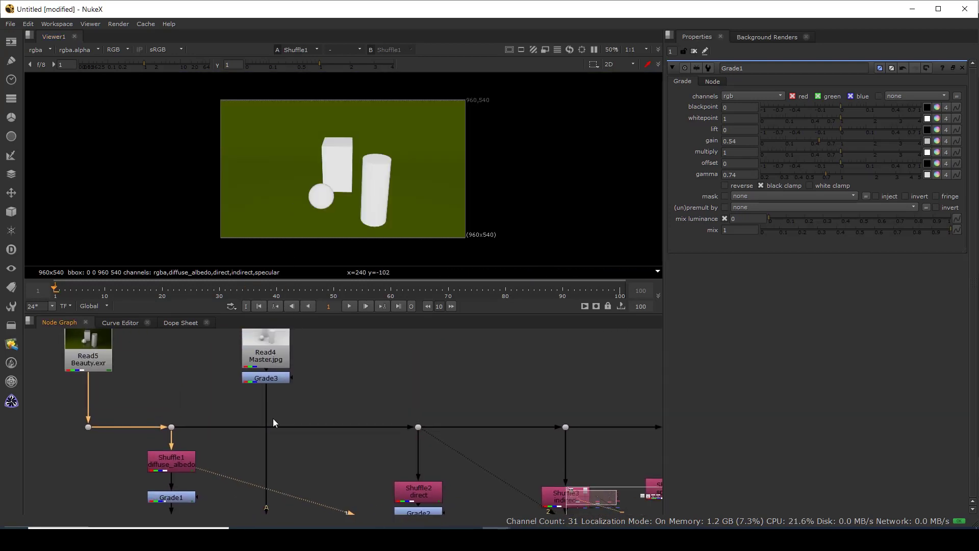
left_click(261, 364)
key("1")
View the outputs of Merge4, Merge1, Merge2 and Merge3 in turn to examine how the passes build up.
left_click(295, 463)
middle_click_drag(310, 511, 279, 437)
left_click(239, 484)
key("1")
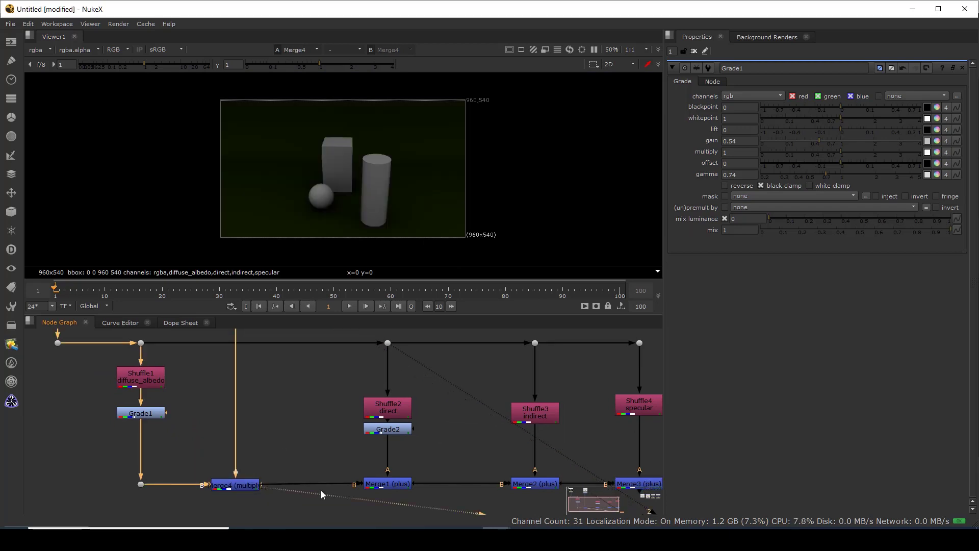
middle_click_drag(414, 489, 336, 452)
left_click_drag(353, 429, 229, 465)
key("1")
middle_click_drag(490, 430, 381, 447)
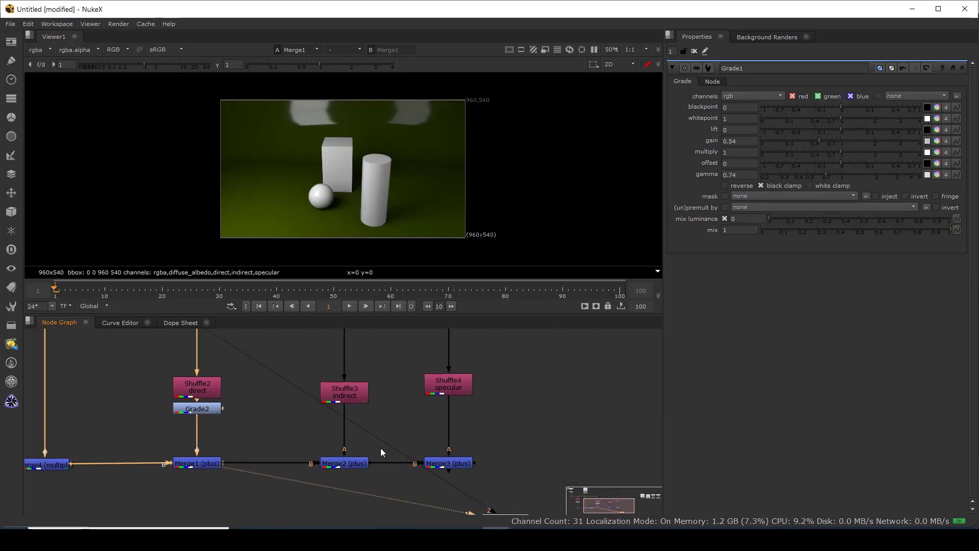
left_click_drag(396, 431, 277, 482)
key("1")
left_click_drag(503, 415, 397, 484)
key("1")
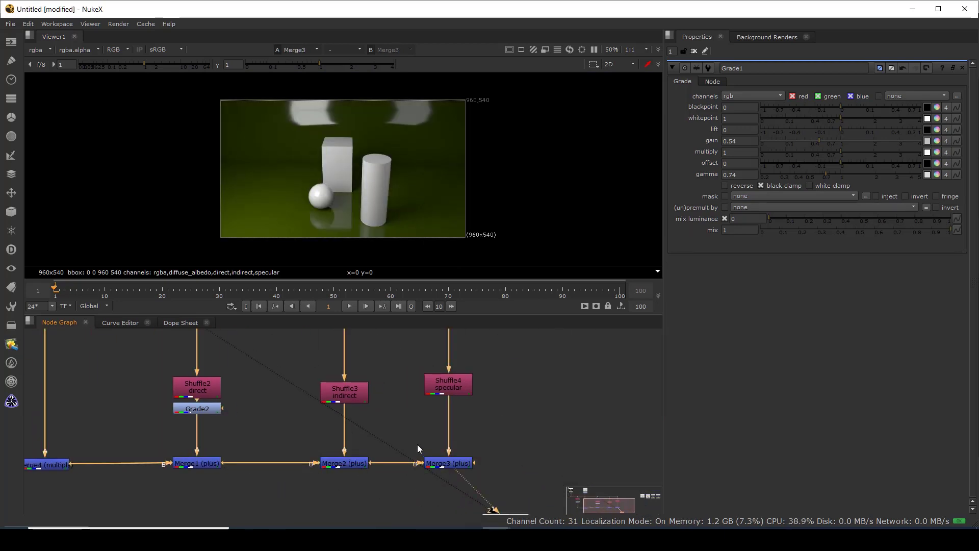
View the Read6 Master.jpg occlusion pass and examine the shading around the objects up close.
scroll(436, 417, "down", 5)
scroll(351, 408, "up", 5)
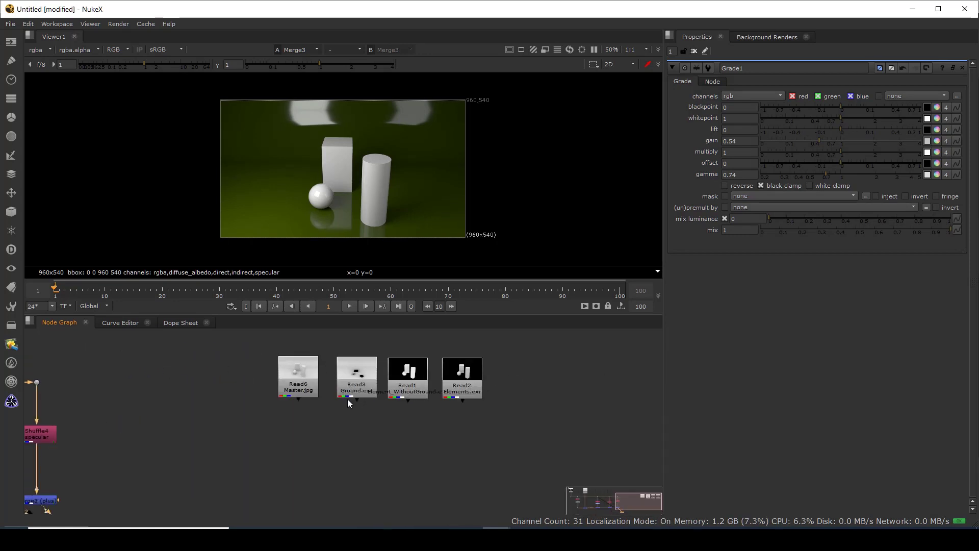
scroll(312, 428, "up", 3)
left_click(301, 410)
key("1")
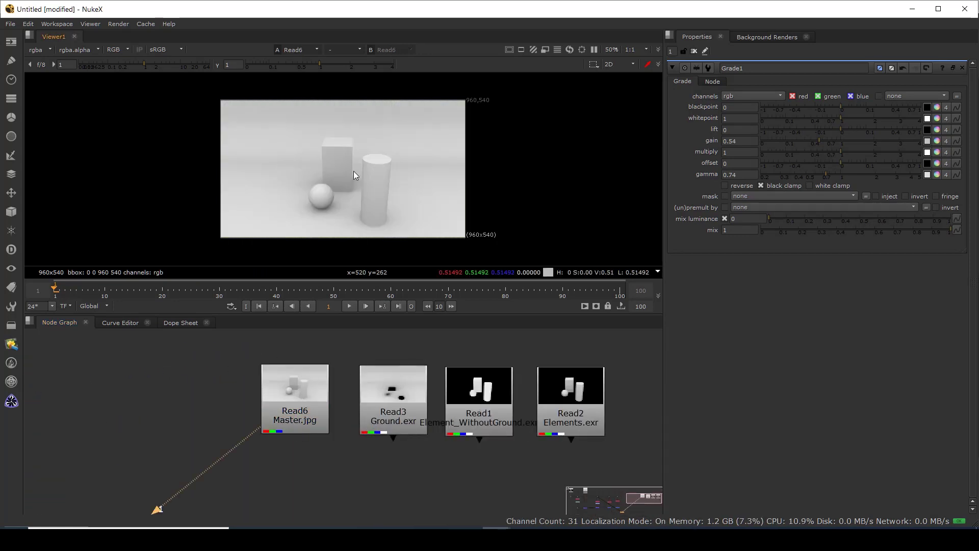
scroll(357, 170, "up", 1)
left_click_drag(269, 123, 432, 254)
scroll(351, 195, "up", 3)
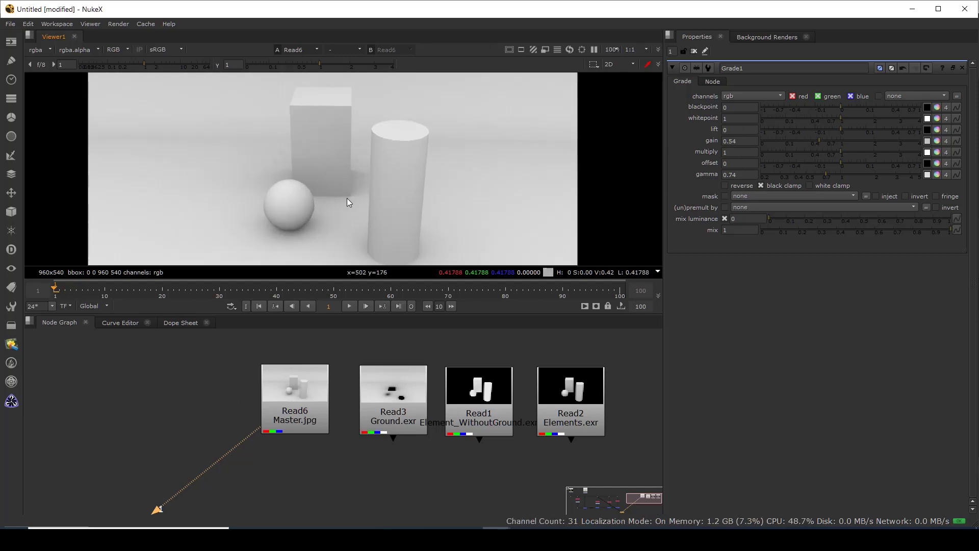
scroll(346, 198, "up", 2)
middle_click_drag(375, 371, 240, 374)
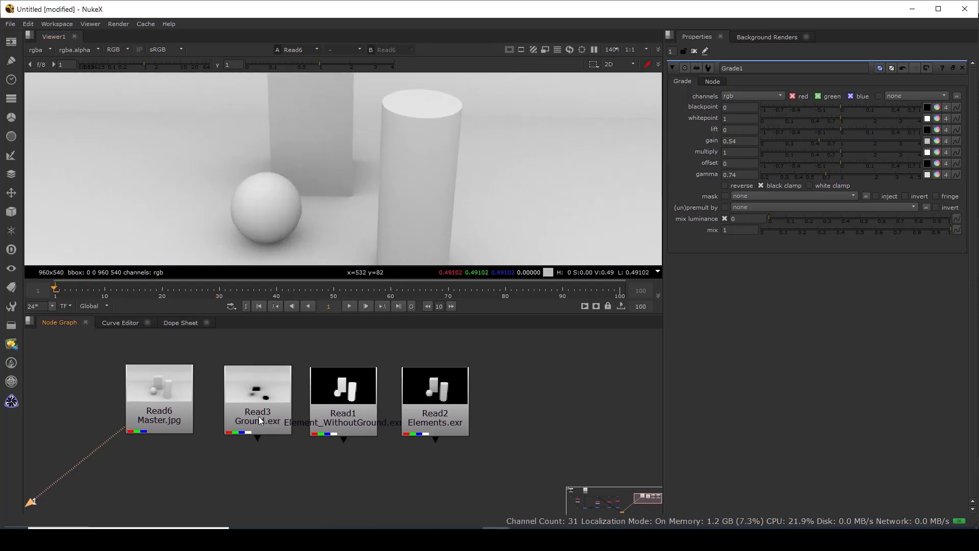
View the Read3 Ground.exr pass fitted to the viewer and inspect its contact shadows.
left_click(259, 419)
key("1")
key("f")
scroll(335, 178, "up", 2)
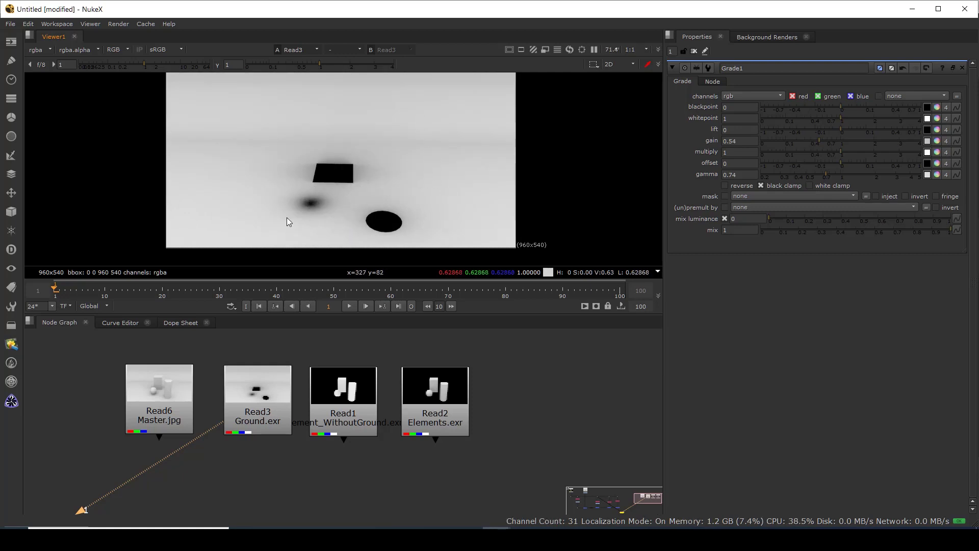
middle_click_drag(335, 402, 285, 390)
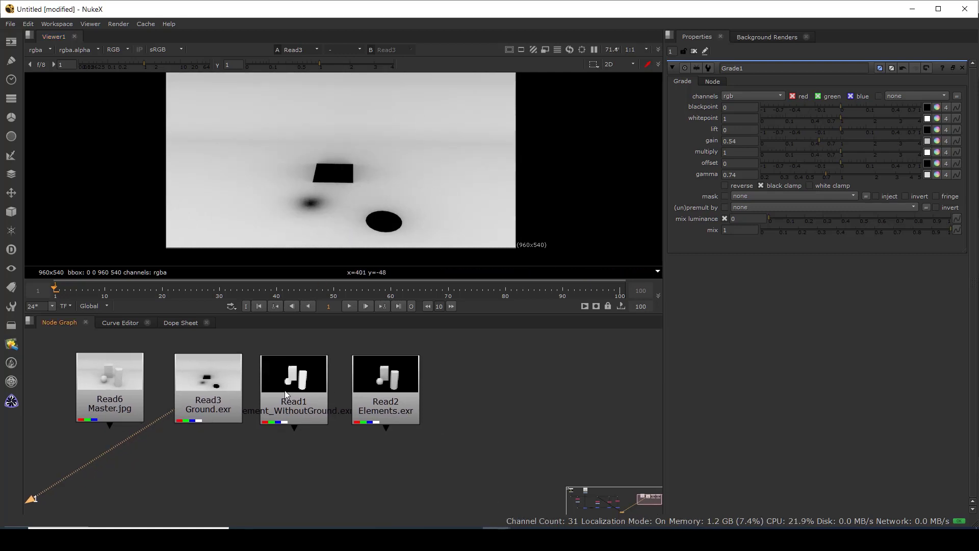
View the Read1 Element_WithoutGround.exr pass and lower the viewer gamma to 0.36 to examine its shading.
left_click(286, 391)
key("1")
scroll(348, 209, "up", 3)
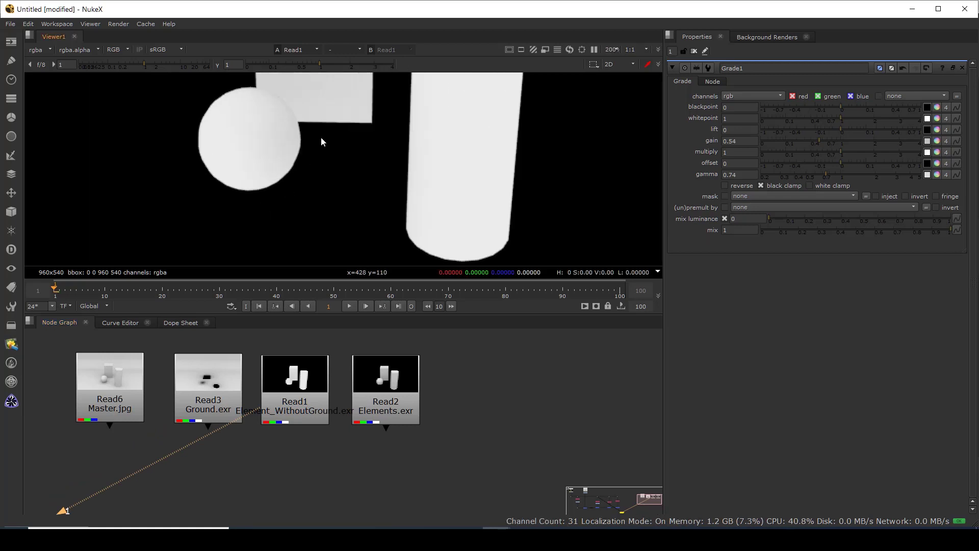
left_click_drag(320, 66, 290, 65)
middle_click_drag(328, 128, 335, 185)
scroll(335, 188, "down", 3)
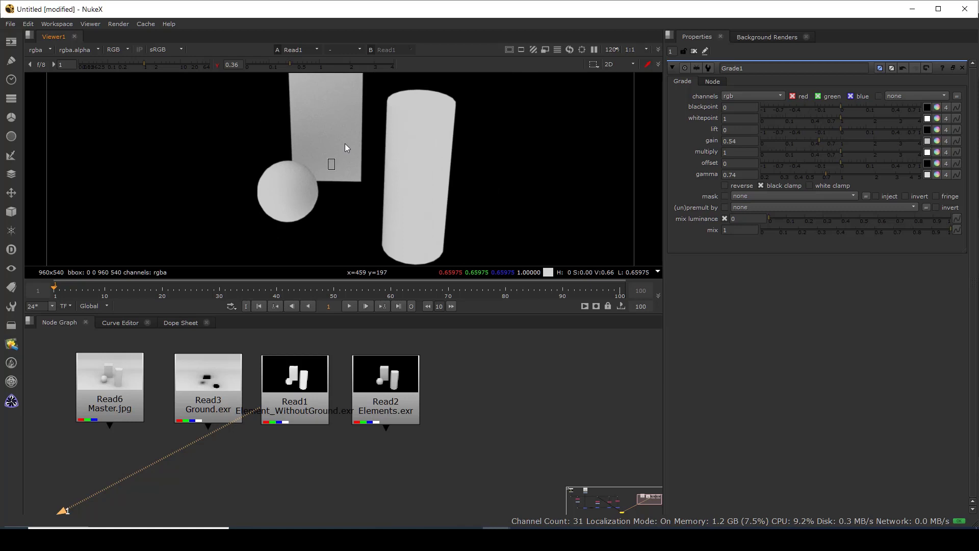
Reorder the read nodes so Read2 Elements.exr sits beside Read3 and Read1 comes last, and view Read2.
left_click(309, 386)
left_click(397, 391)
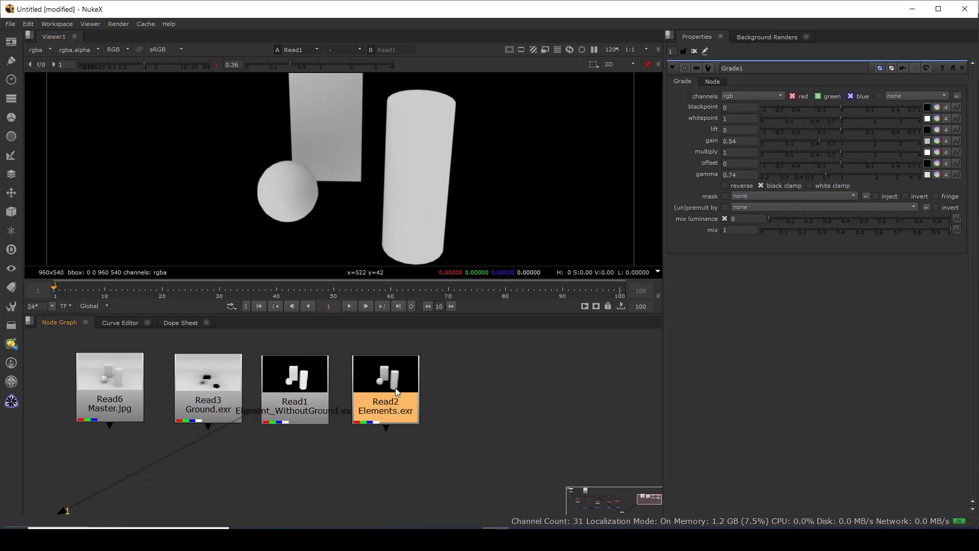
left_click(295, 382)
left_click_drag(294, 380, 471, 382)
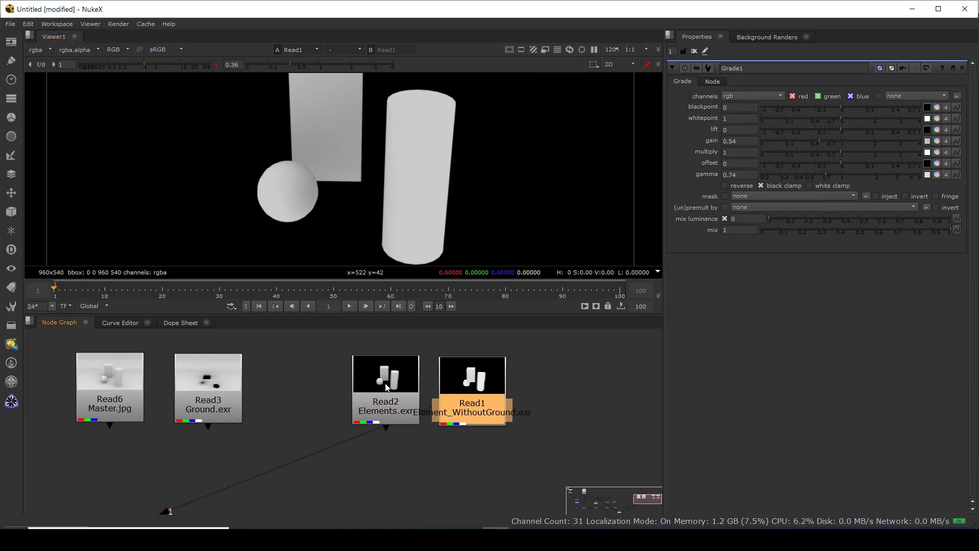
left_click_drag(385, 390, 306, 387)
key("1")
scroll(309, 204, "up", 1)
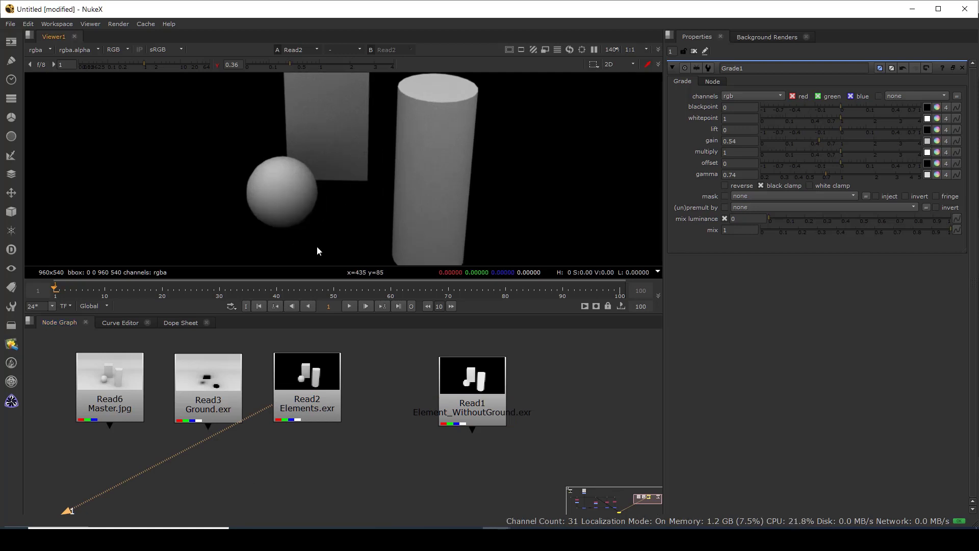
Connect Read1 as the second viewer input and compare Element_WithoutGround.exr with Elements.exr, finishing on Elements.exr.
left_click(472, 394)
key("2")
key("1")
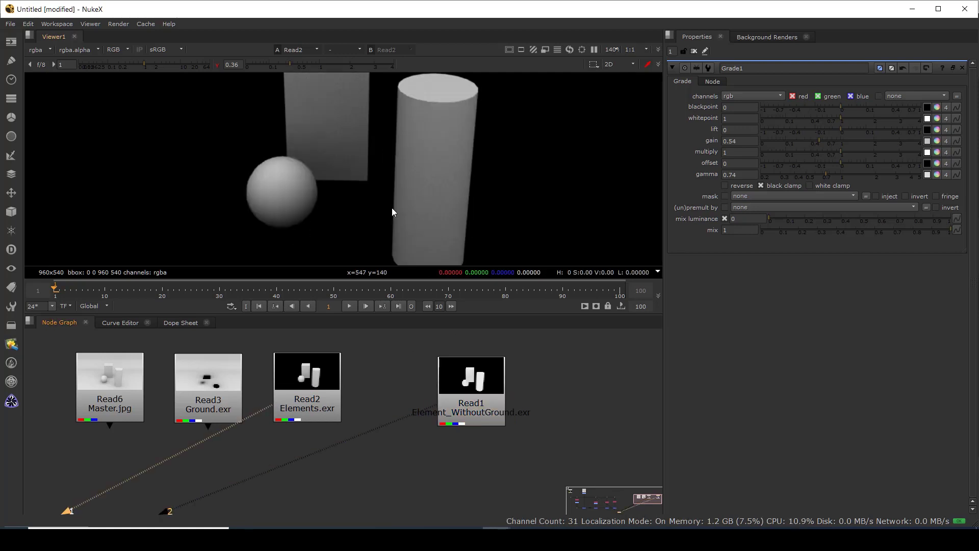
key("2")
key("1")
key("2")
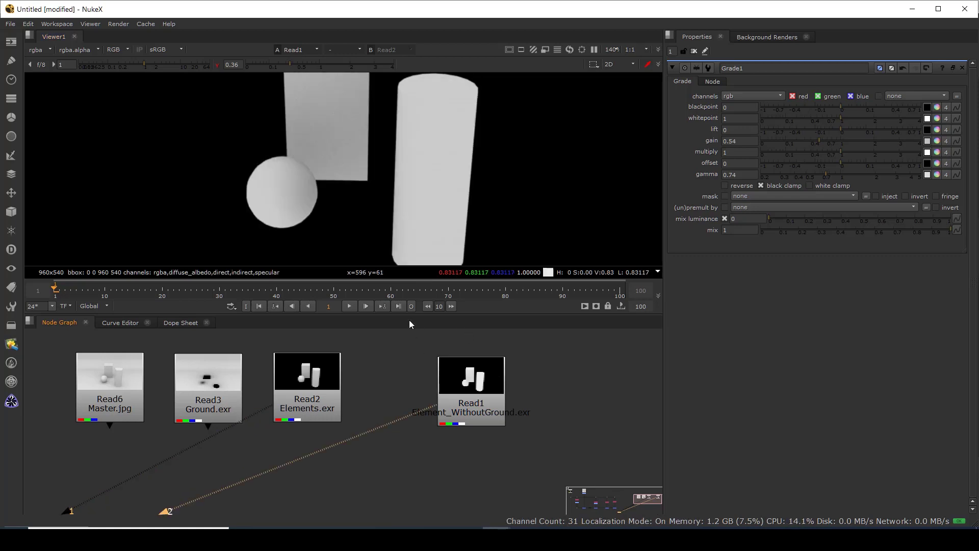
left_click_drag(414, 340, 543, 456)
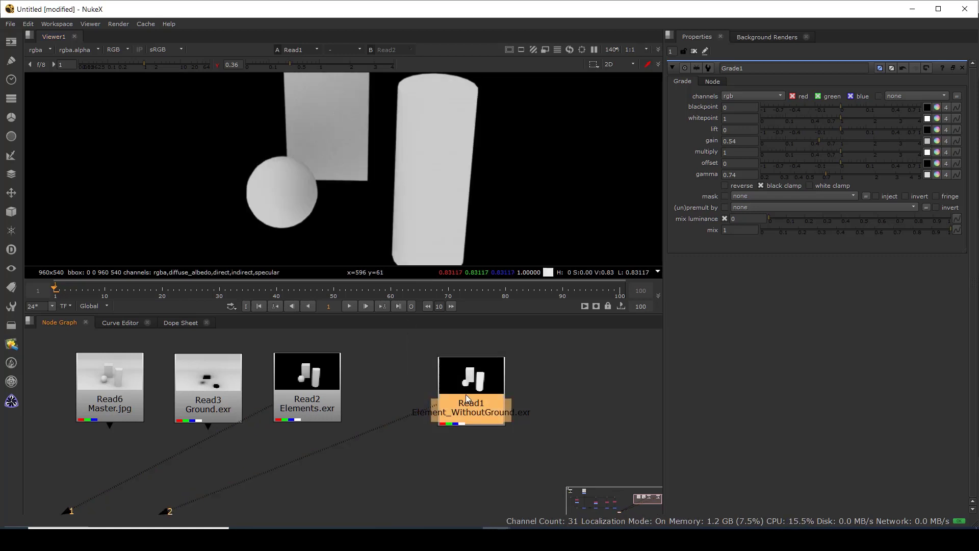
key("1")
middle_click_drag(385, 192, 342, 219)
left_click(314, 383)
key("1")
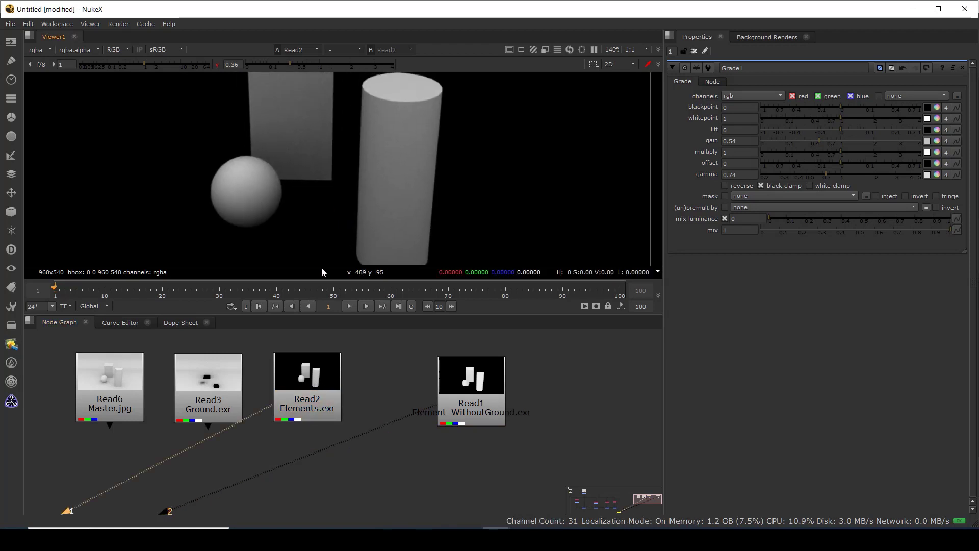
Reset the viewer gamma to 1 and check the alpha channel of Elements.exr before returning to RGB.
left_click(304, 64, "ctrl")
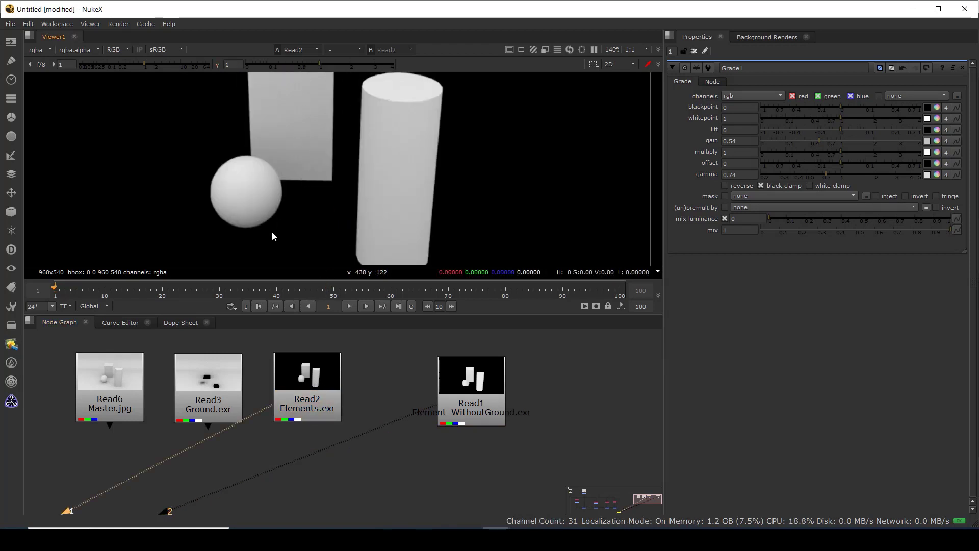
left_click_drag(262, 239, 288, 199, "ctrl+shift")
key("a")
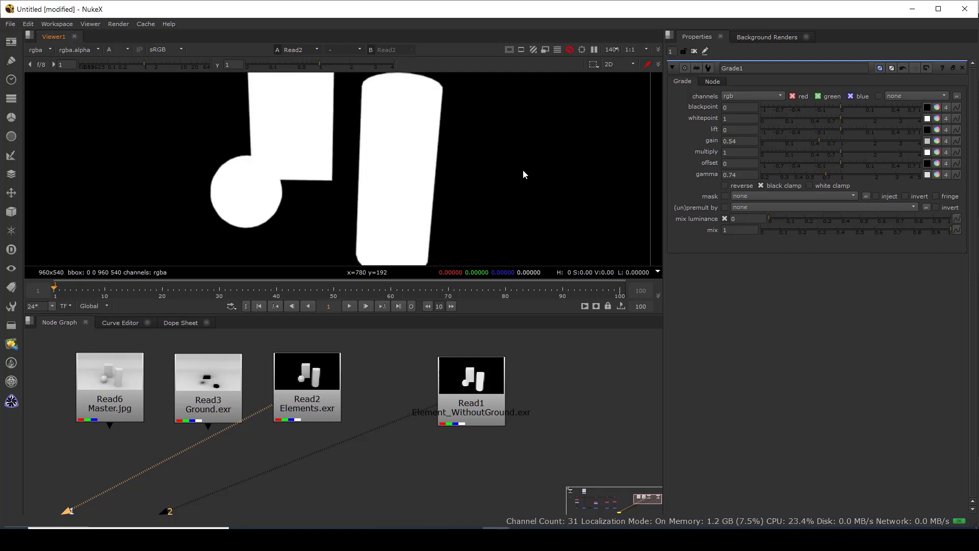
key("a")
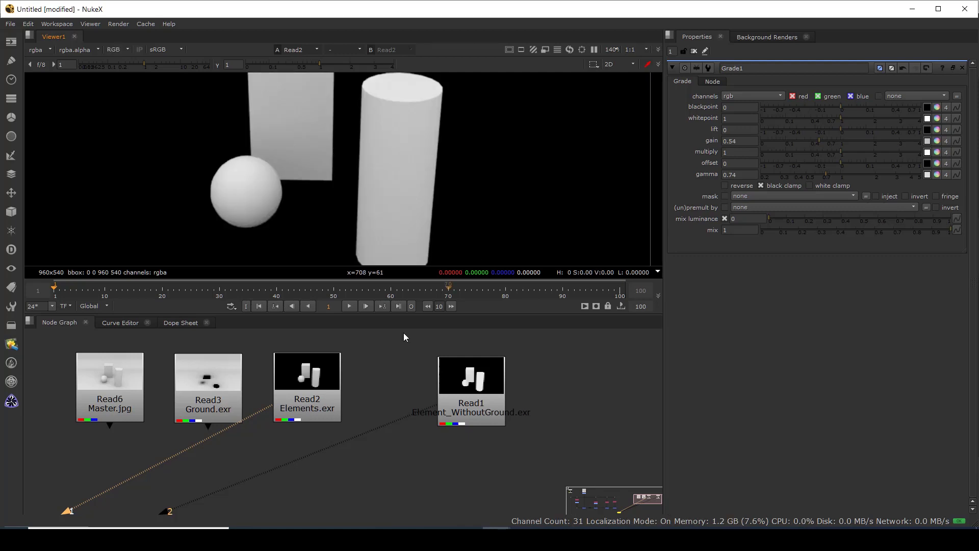
Move the Read1 node next to Read2 so the four occlusion read nodes form an evenly spaced row.
left_click_drag(476, 377, 412, 377)
scroll(412, 377, "down", 3)
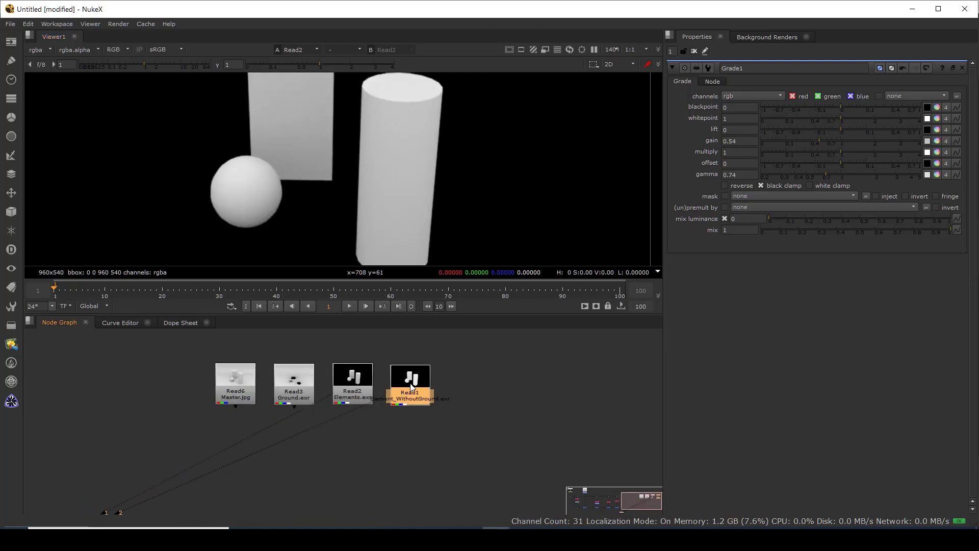
left_click(246, 399)
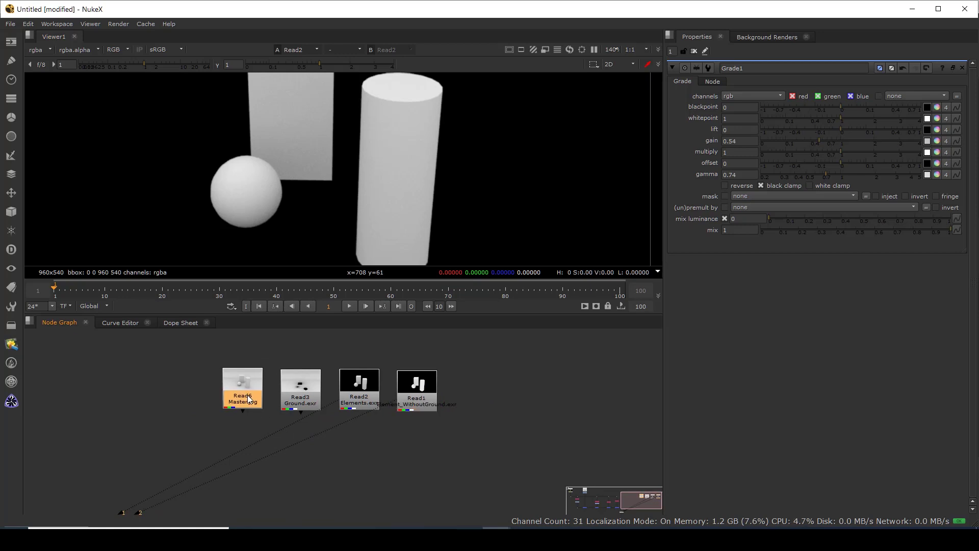
left_click_drag(169, 334, 513, 455)
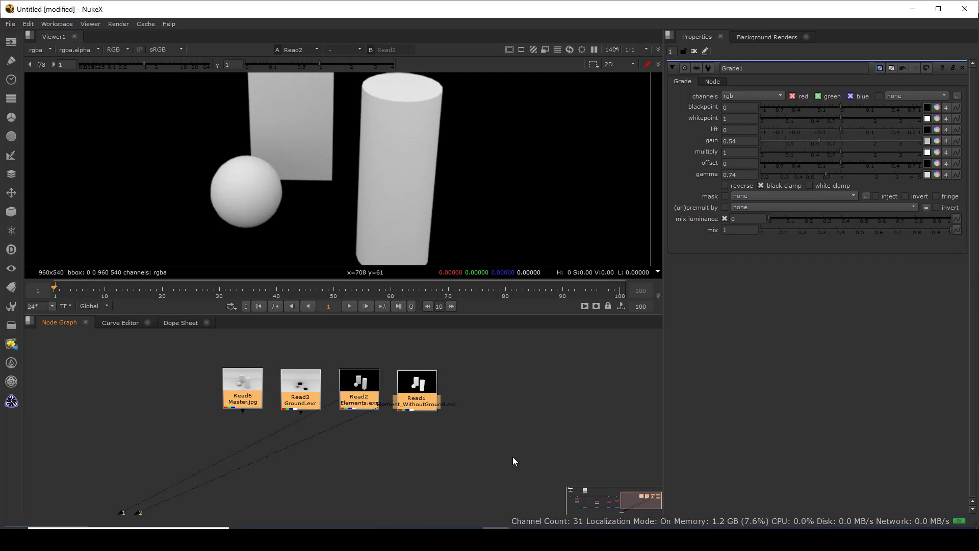
left_click(470, 411)
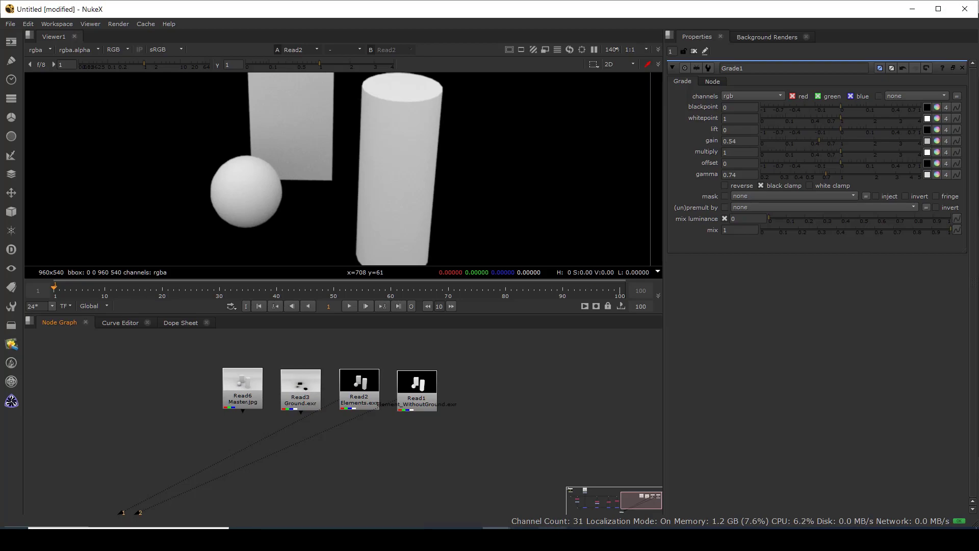
Switch to Maya, close the Render Setup window and view the whole scene from an angle with its lights and backdrop.
left_click(525, 538)
left_click(563, 474)
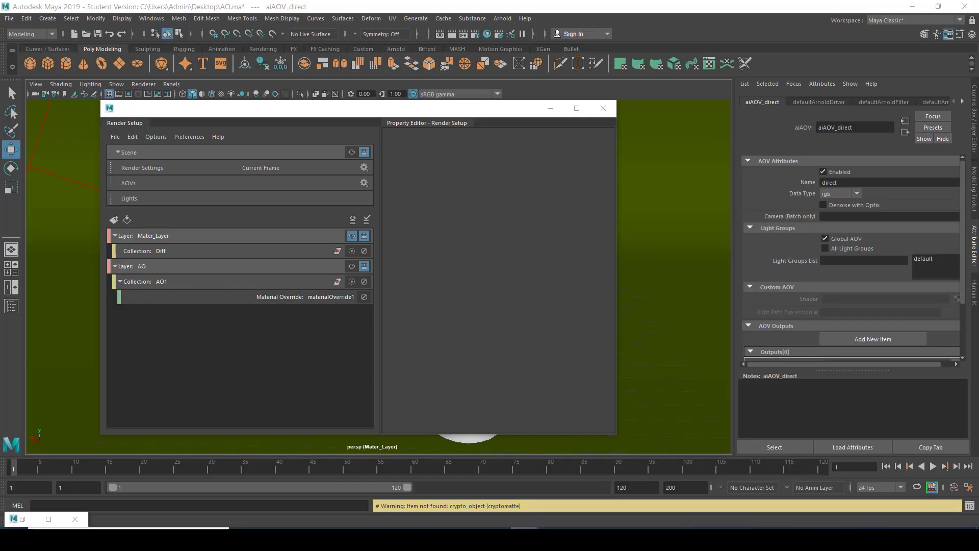
left_click_drag(239, 109, 206, 109)
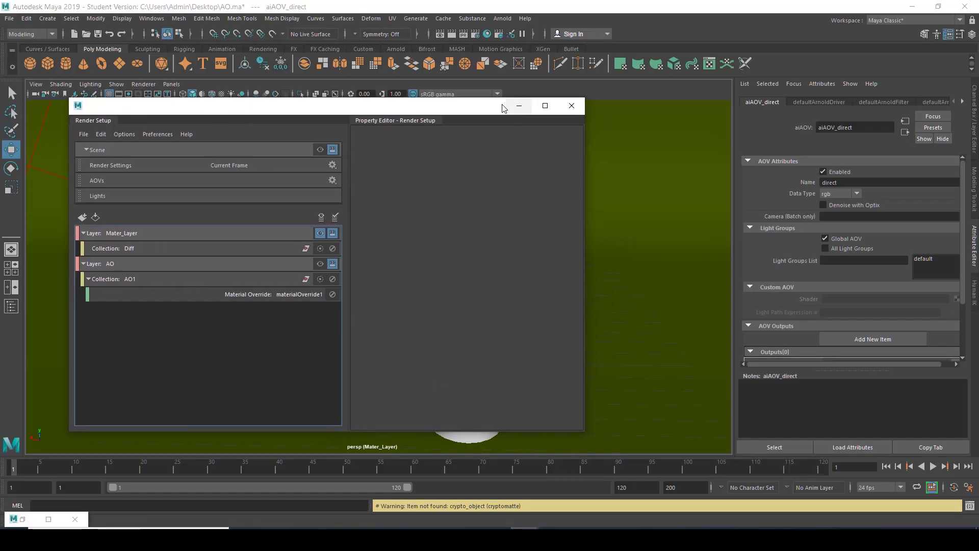
left_click(570, 108)
scroll(332, 214, "down", 7)
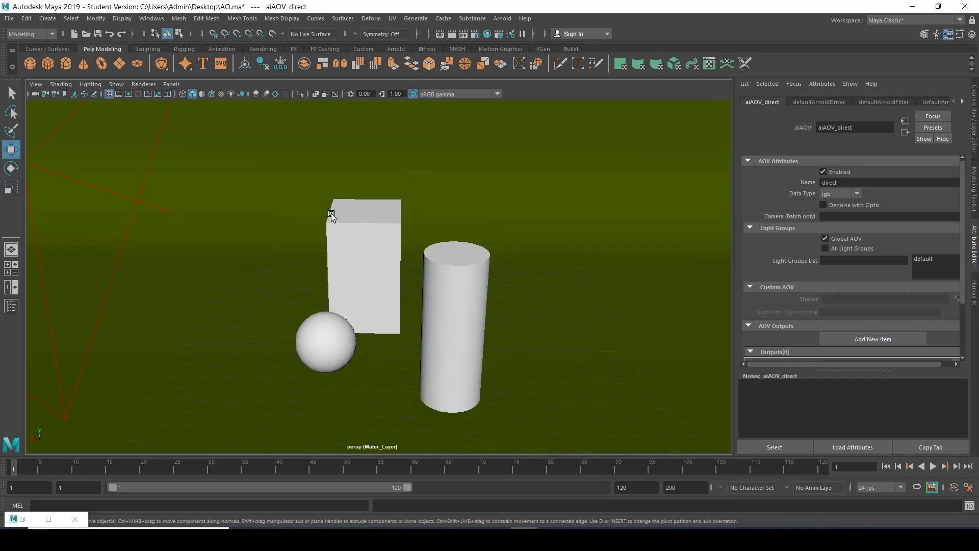
left_click_drag(390, 269, 244, 276, "alt")
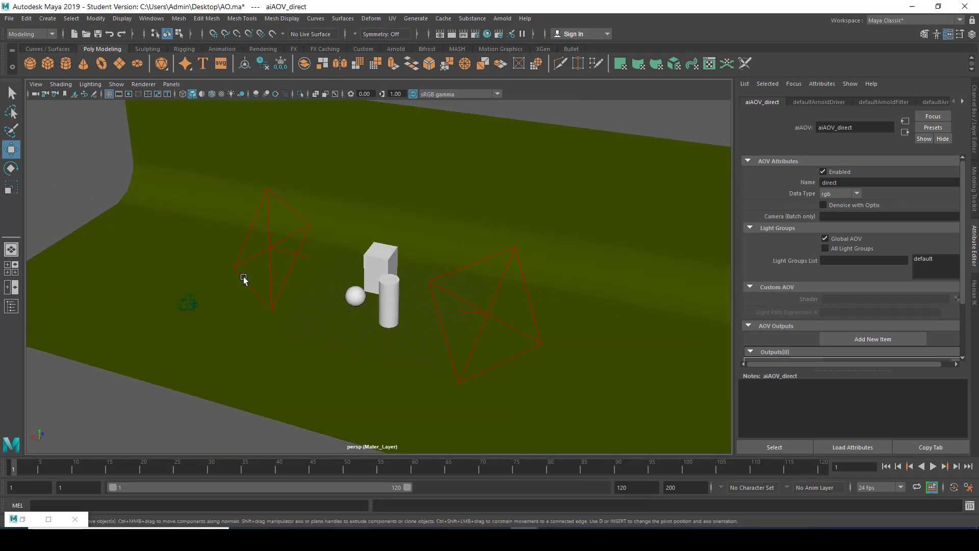
Select the backdrop plane and view the box, sphere and cylinder up close from a higher angle.
left_click(426, 227)
left_click_drag(427, 228, 452, 324, "alt")
scroll(413, 315, "up", 5)
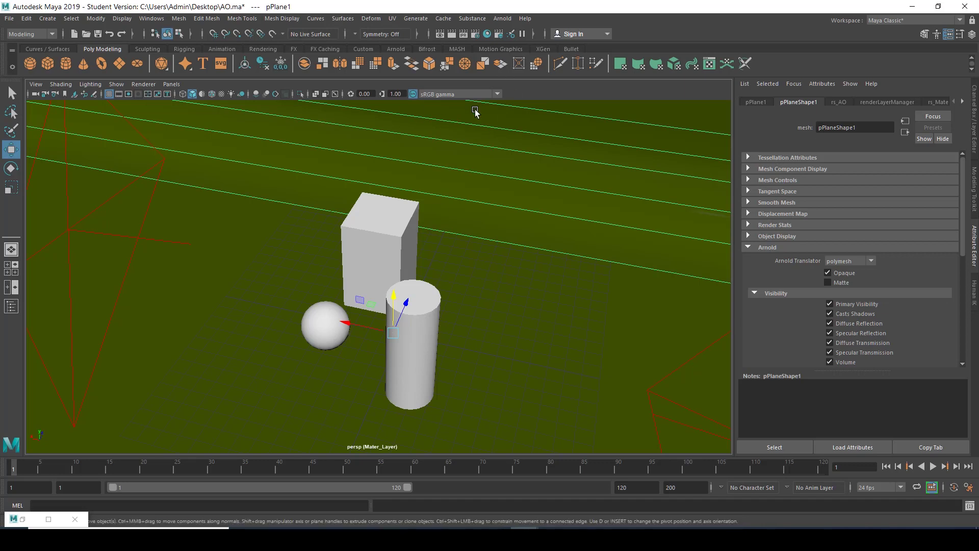
Open the Render Setup window and delete the existing Mater_Layer and AO render layers.
left_click(501, 35)
left_click_drag(379, 107, 428, 114)
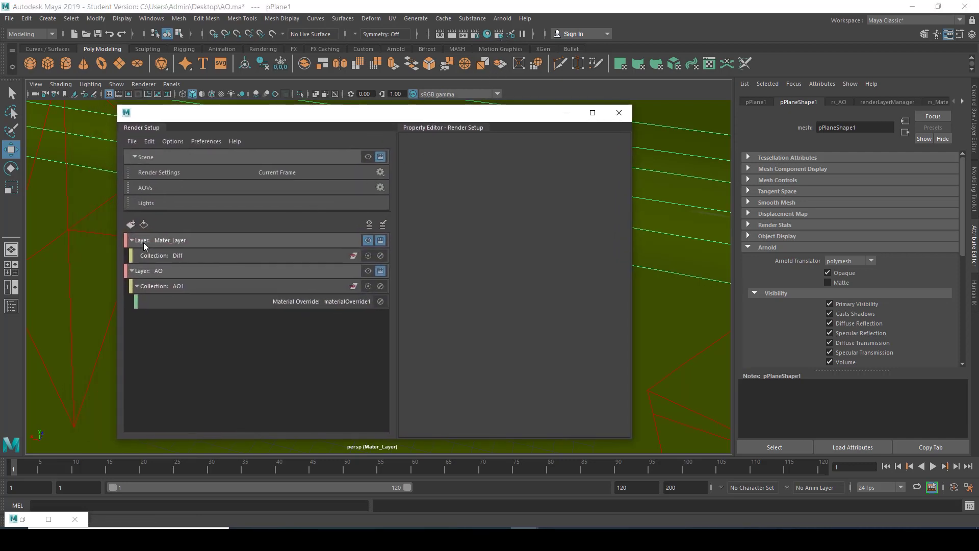
left_click(171, 241)
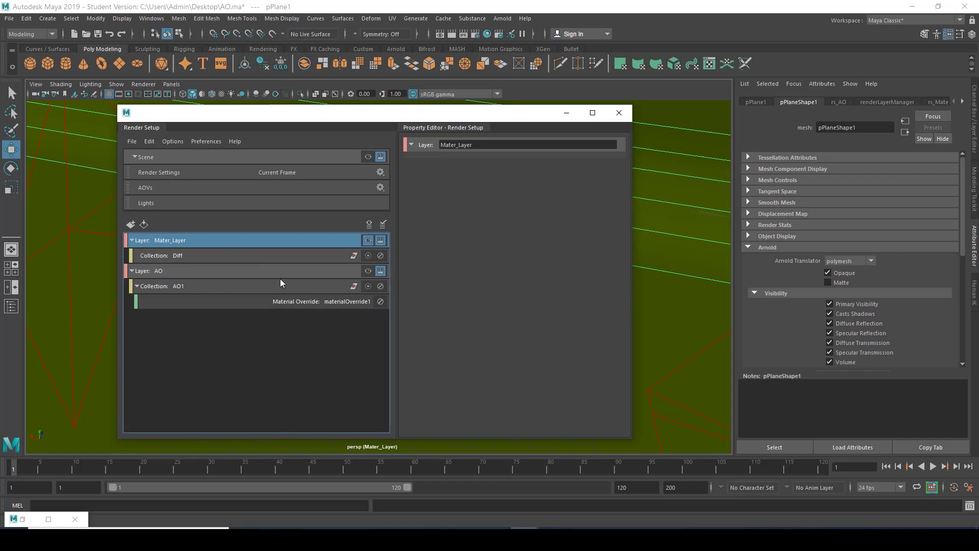
key("Delete")
left_click(165, 240)
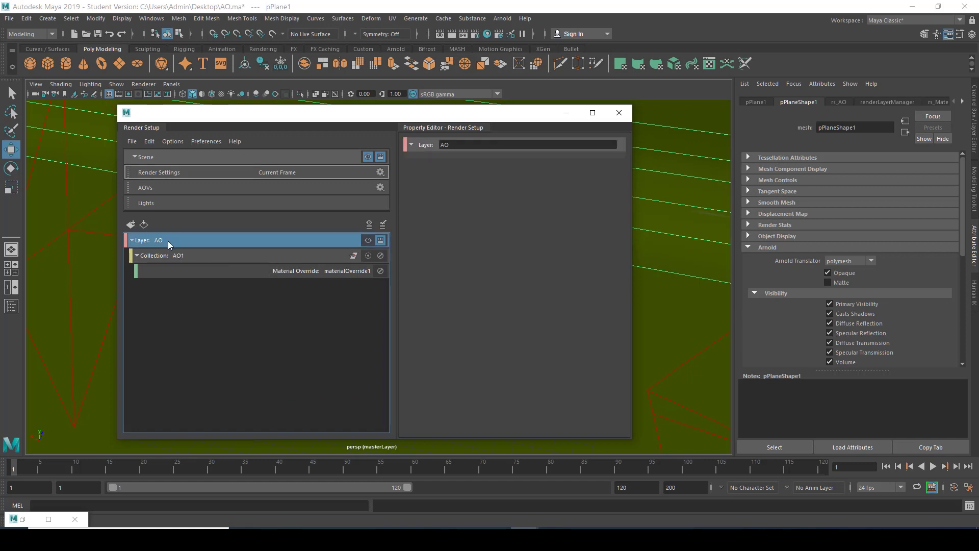
key("Delete")
left_click_drag(242, 122, 233, 121)
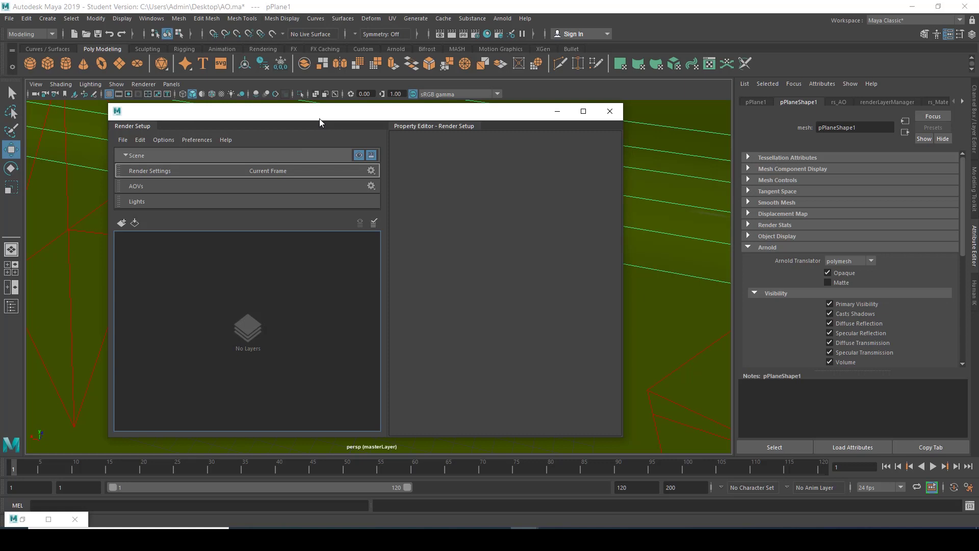
left_click_drag(319, 123, 347, 131)
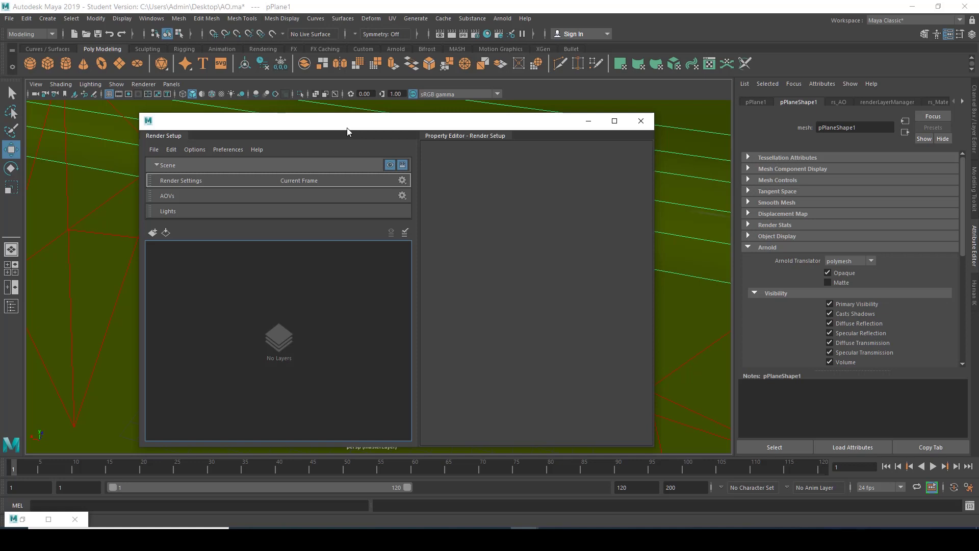
Create a new render layer named Master.
left_click(153, 232)
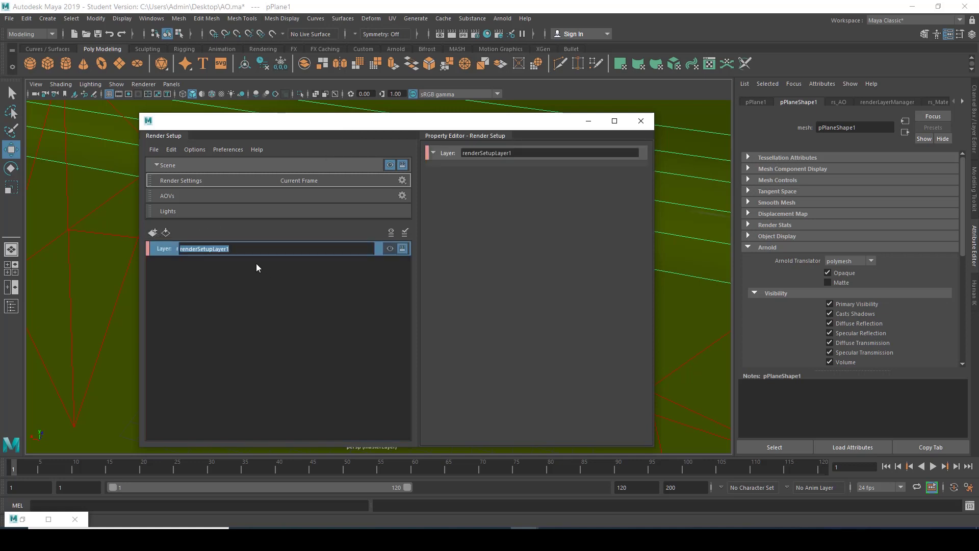
type("Mate")
key("BackSpace")
key("BackSpace")
key("BackSpace")
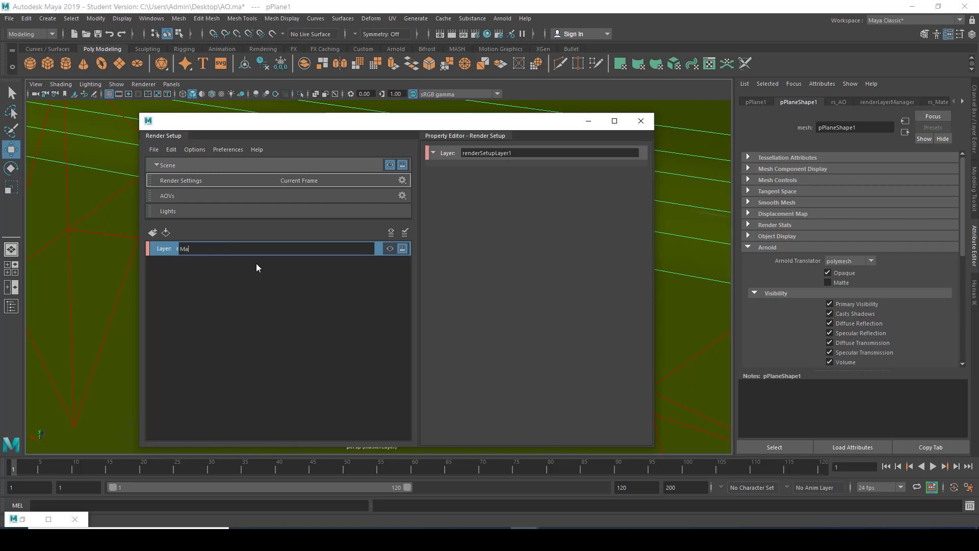
type("ster")
left_click(234, 288)
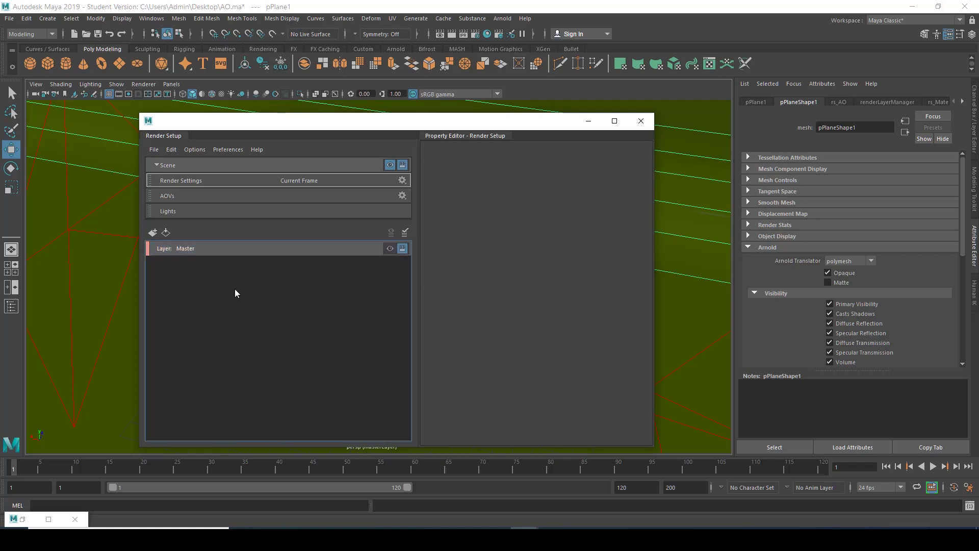
left_click(182, 249)
Open the Outliner and select pPlane1, camera1, aiAreaLight1, aiAreaLight2 and pCylinder2.
left_click_drag(331, 121, 443, 112)
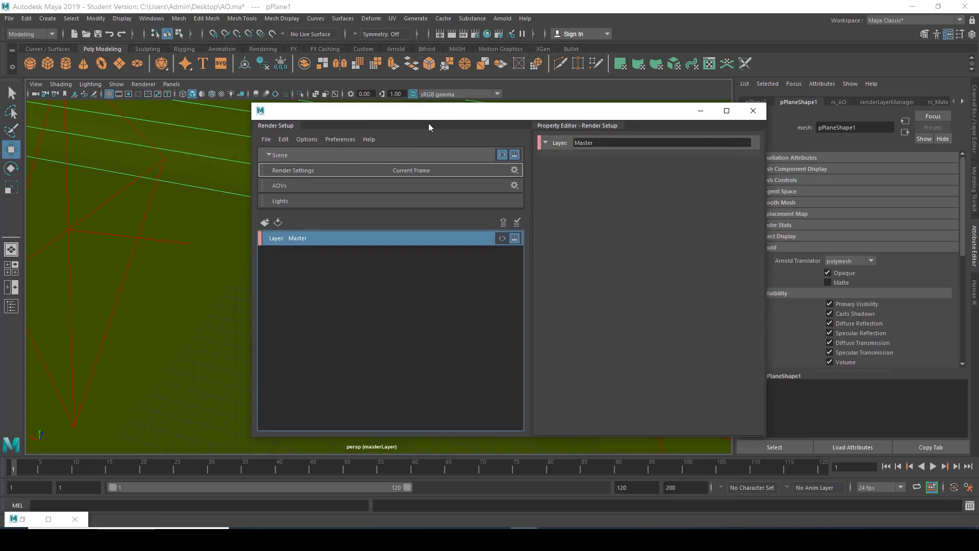
left_click(12, 306)
left_click_drag(270, 159, 203, 115)
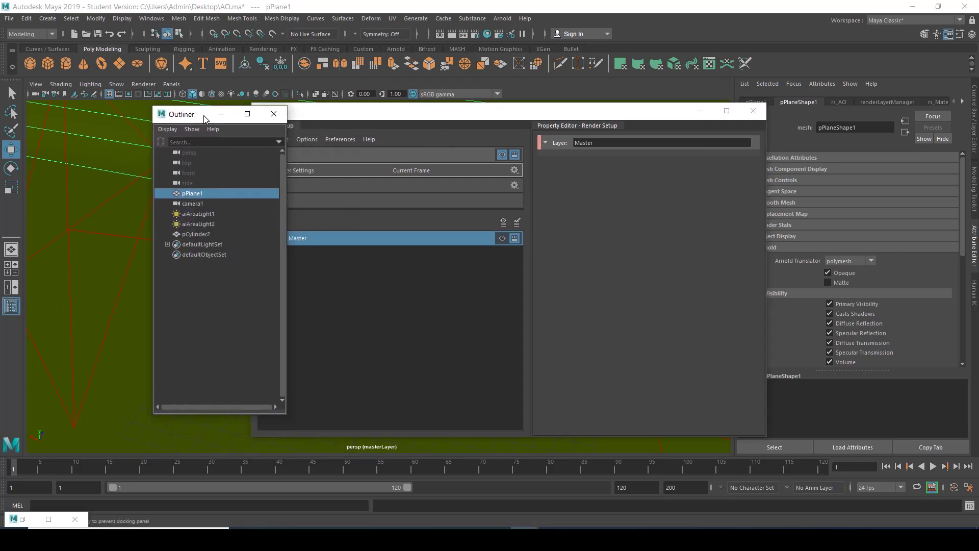
left_click(192, 203, "shift")
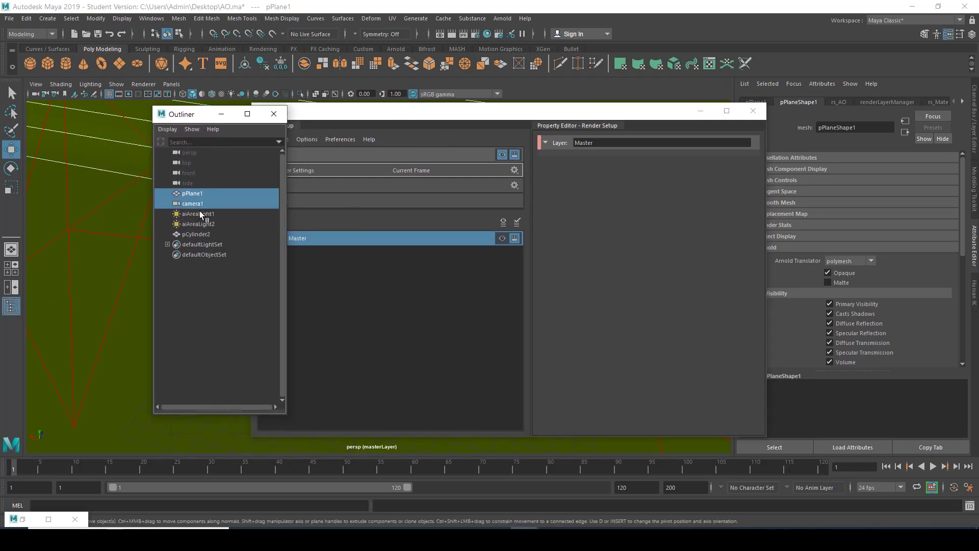
left_click(200, 212, "shift")
left_click(198, 224, "shift")
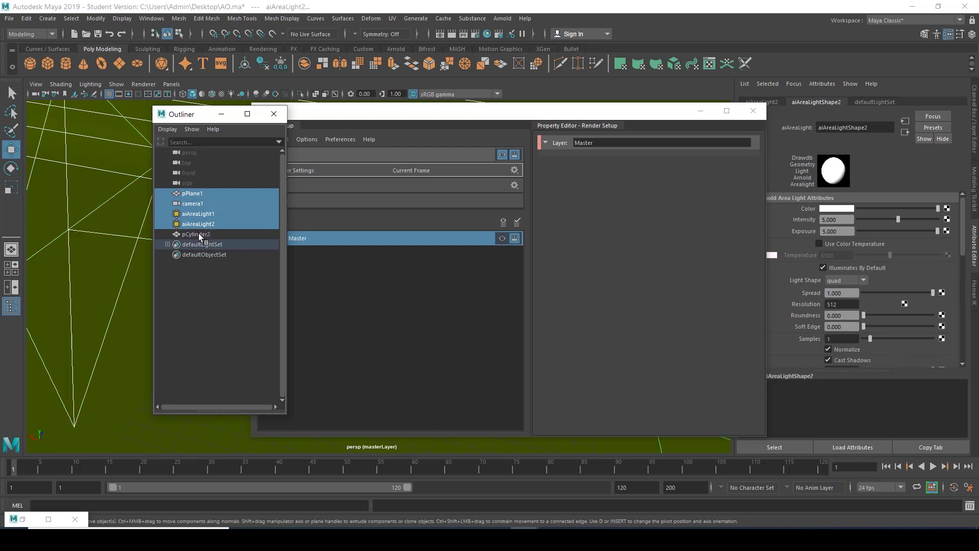
left_click(196, 233, "shift")
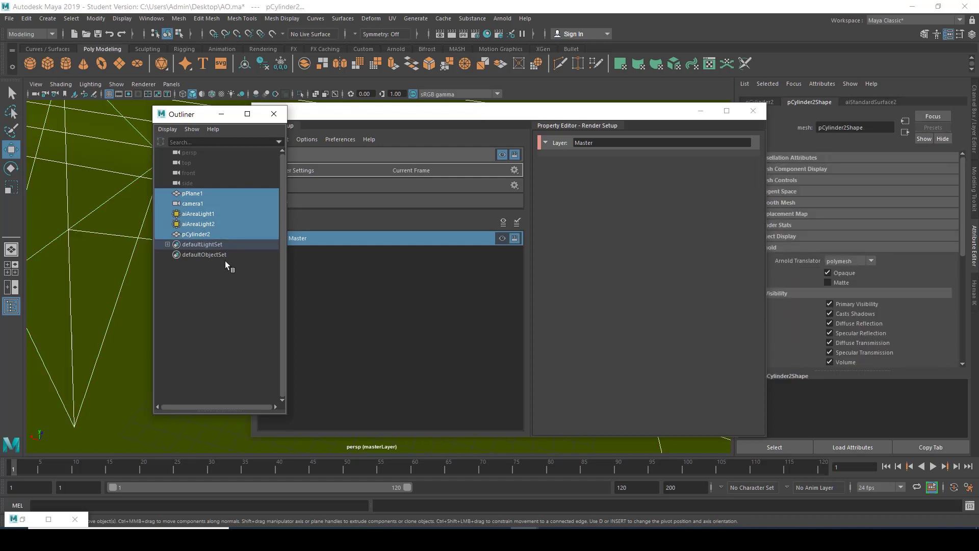
left_click(221, 287)
left_click(198, 234)
left_click(193, 195, "shift")
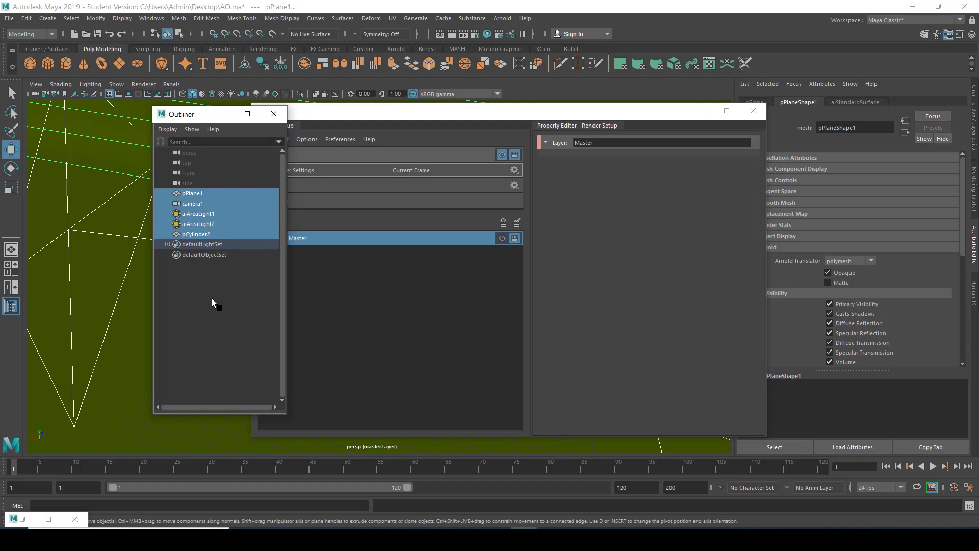
Create a collection named elements in the Master layer and add the selected geometry, camera and lights to it.
left_click_drag(460, 112, 400, 102)
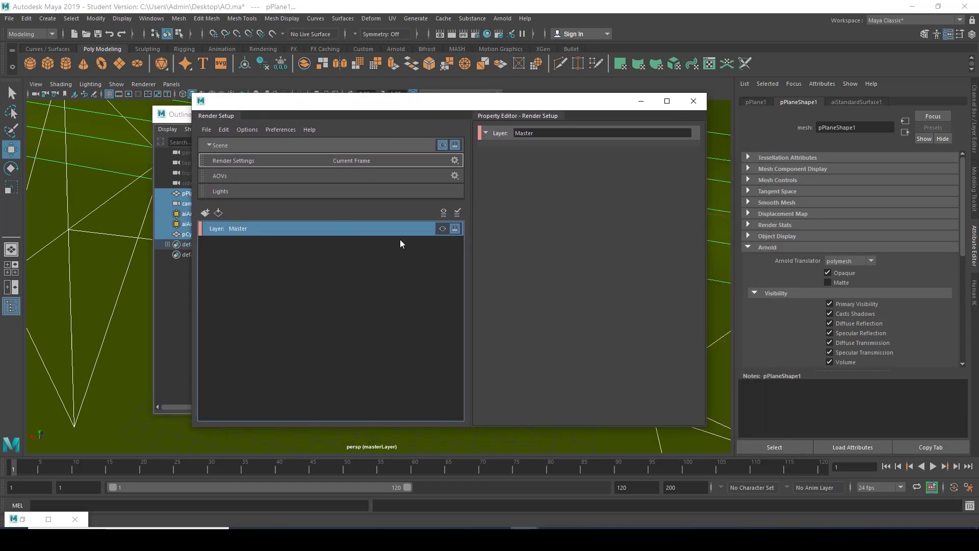
left_click_drag(313, 111, 324, 112)
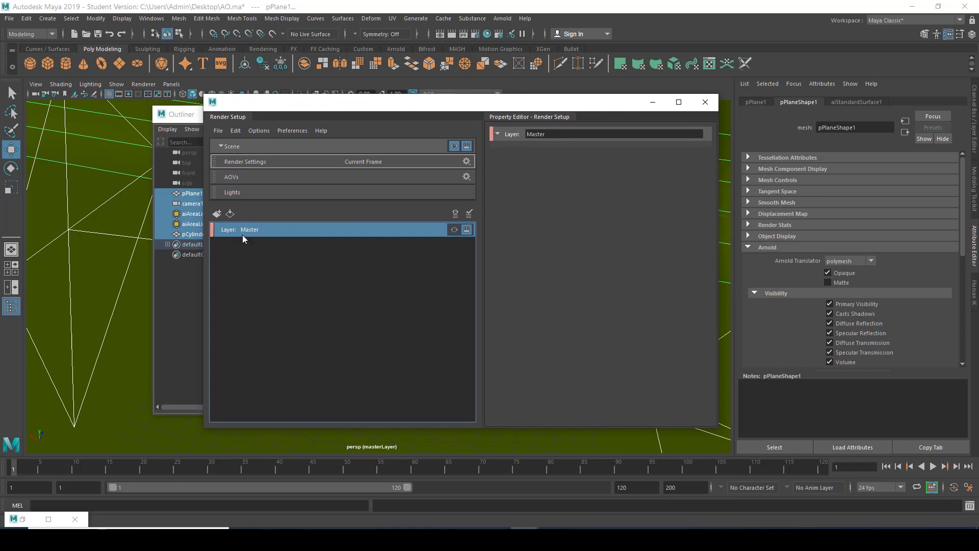
right_click(301, 230)
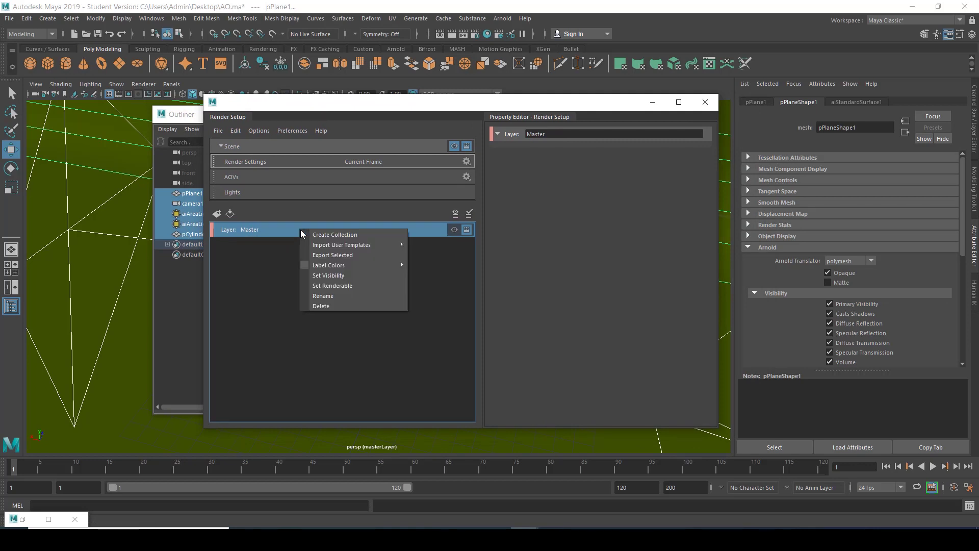
left_click(342, 234)
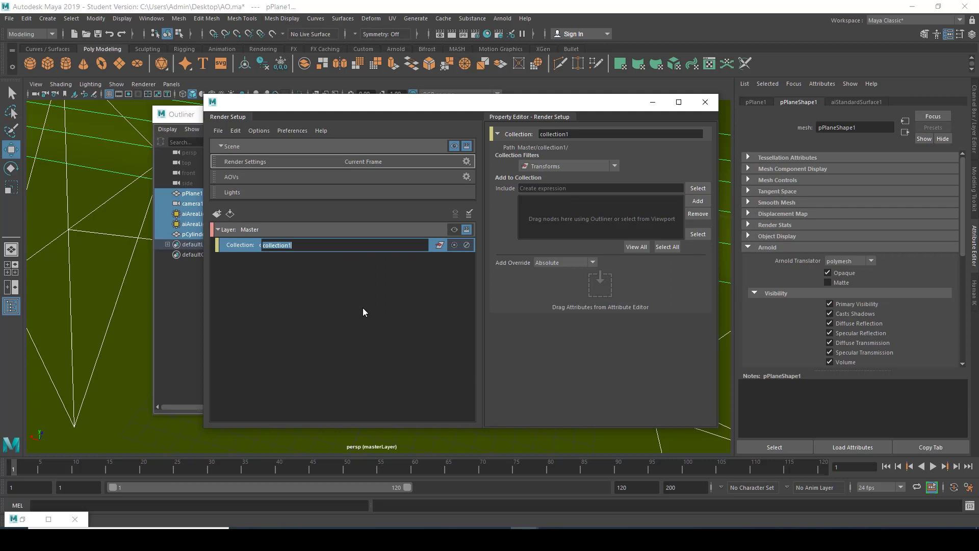
type("elements")
key("Return")
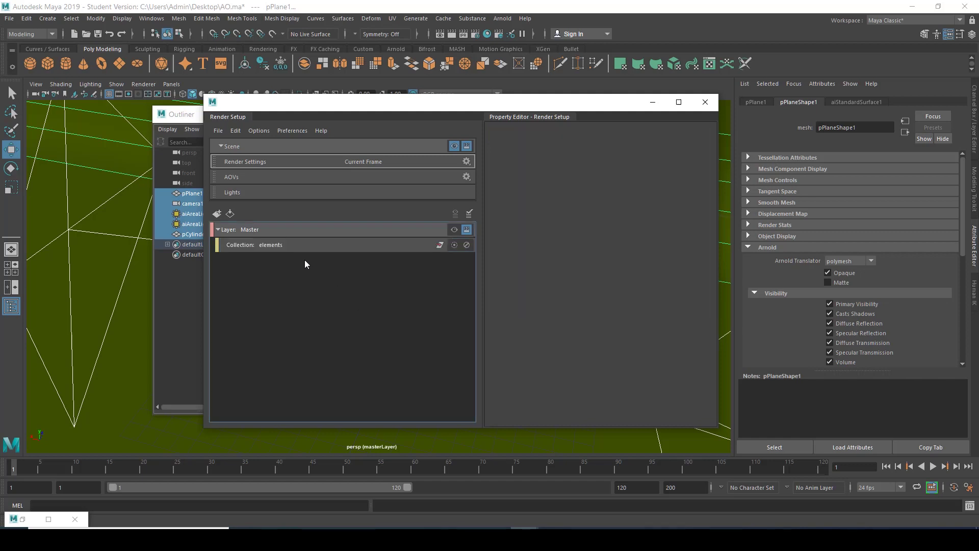
left_click_drag(584, 105, 591, 104)
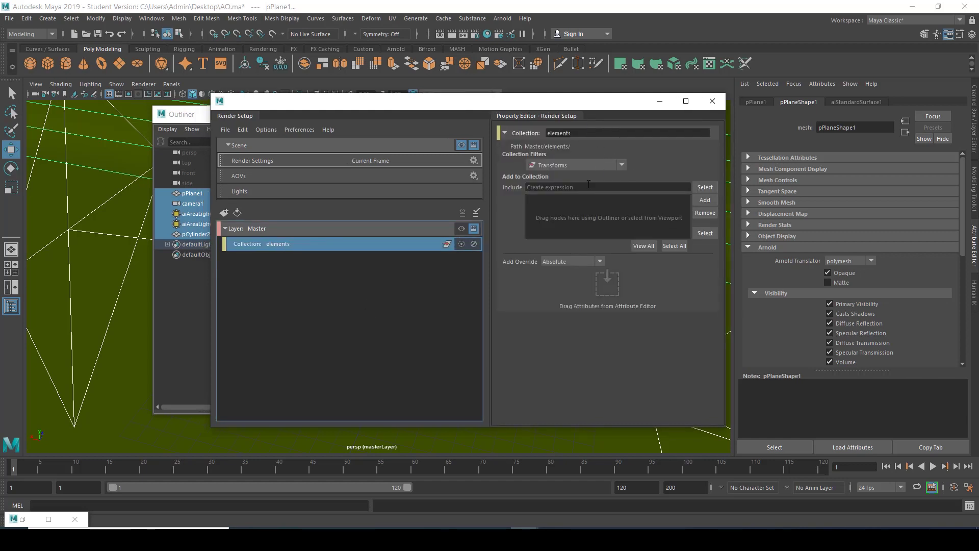
left_click(710, 199)
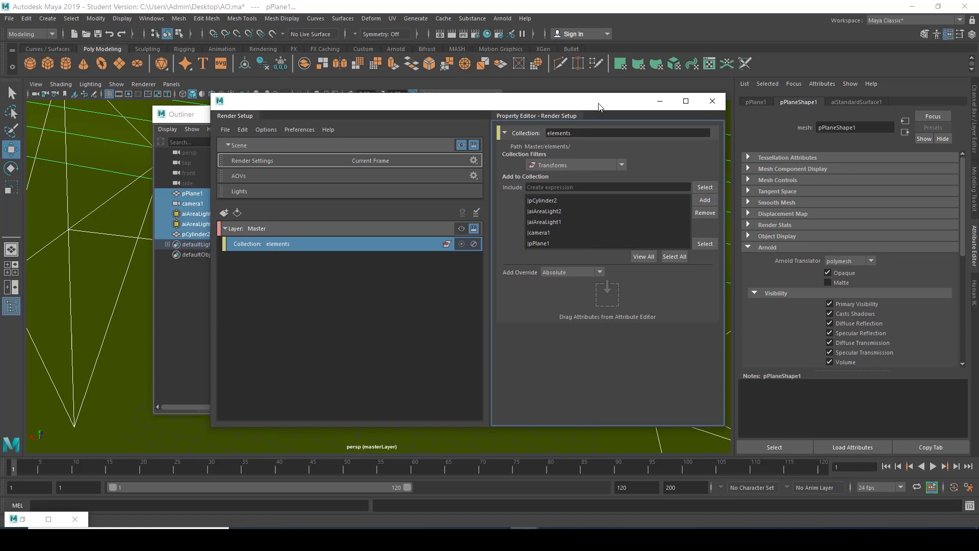
left_click(264, 283)
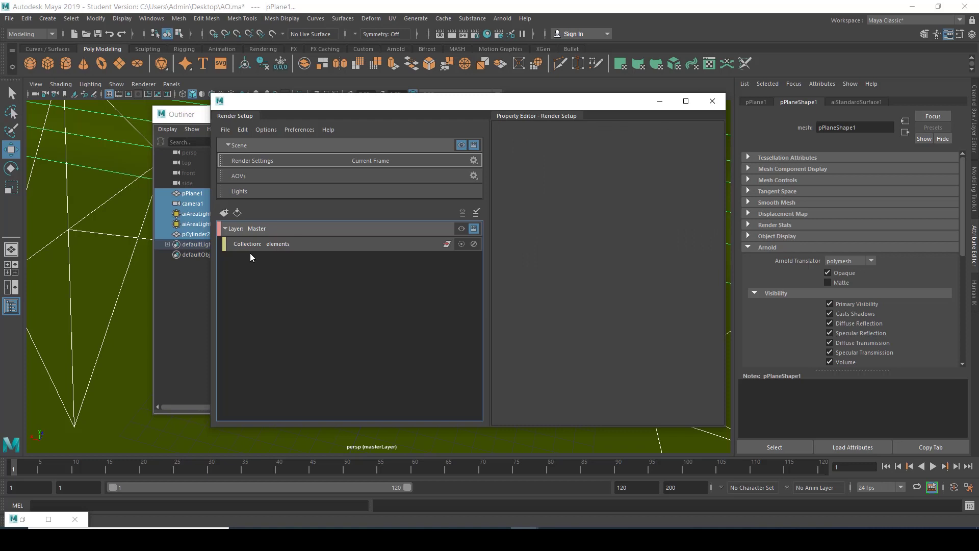
Create a second render layer named AO and give it a collection named Ao.
left_click(224, 212)
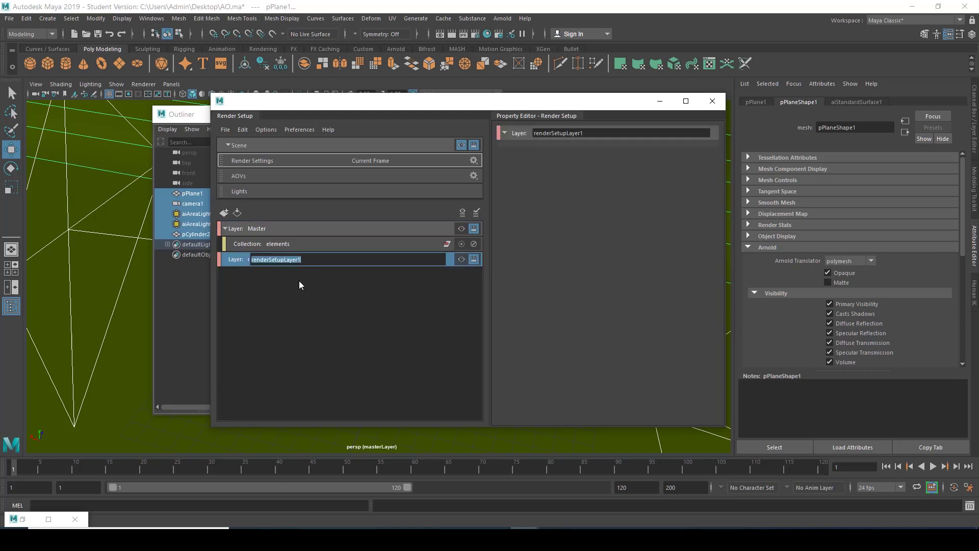
type("AO")
left_click(288, 320)
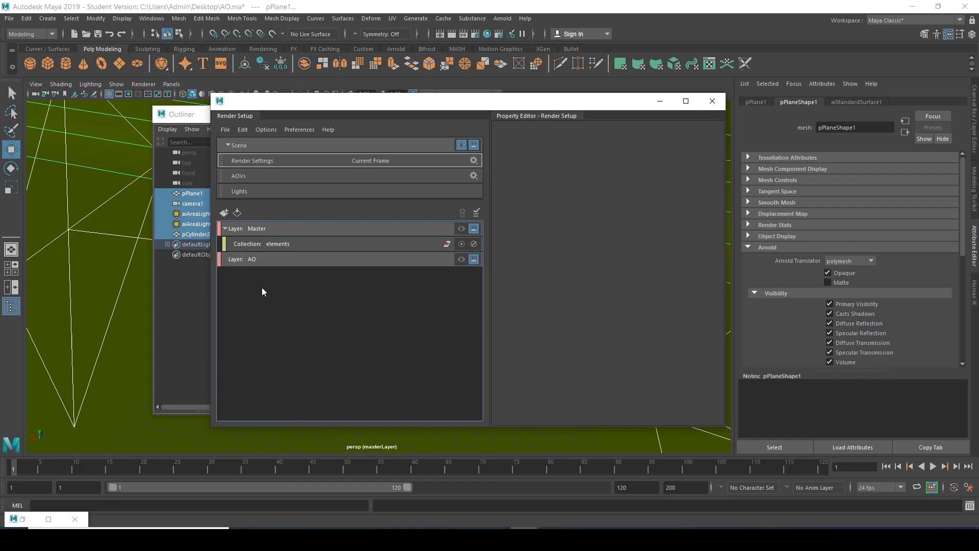
left_click(279, 259)
right_click(279, 259)
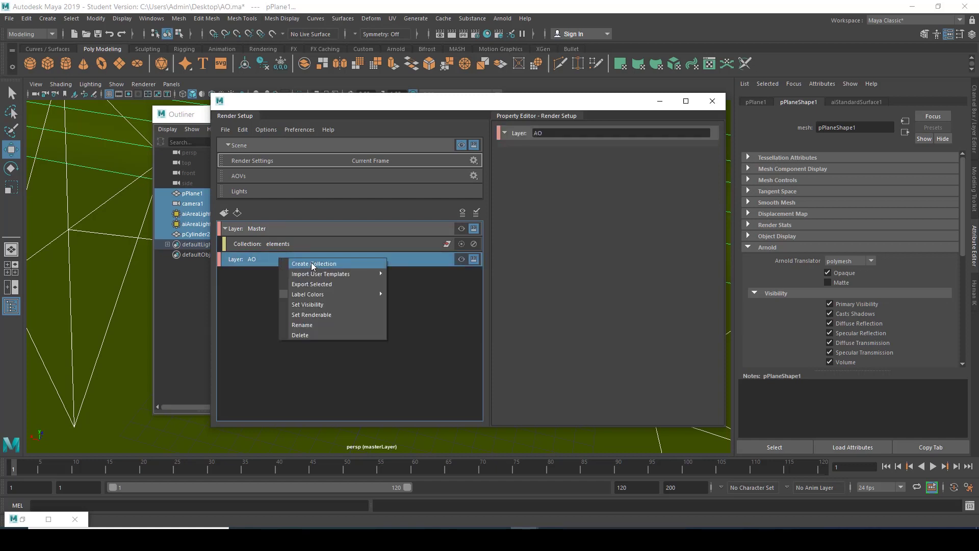
left_click(314, 263)
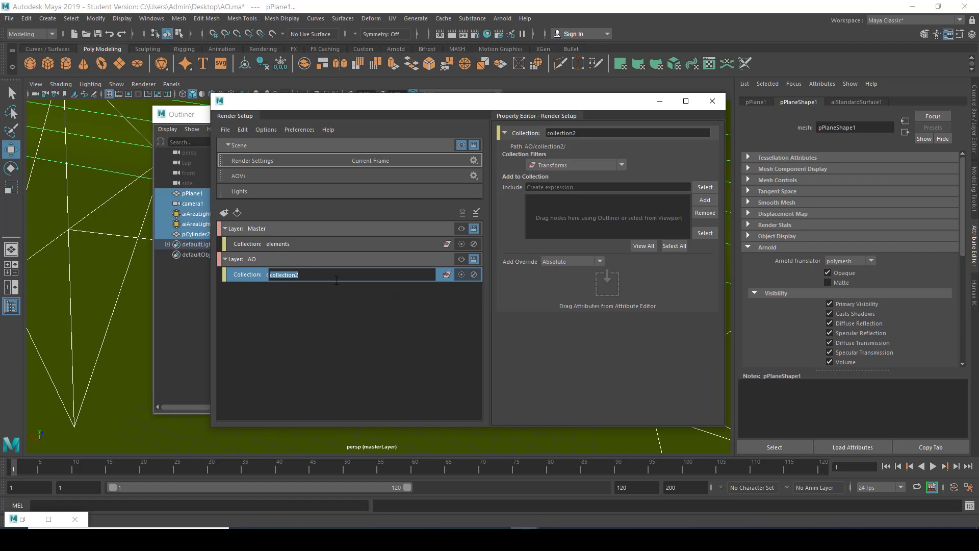
type("Ao")
left_click(335, 291)
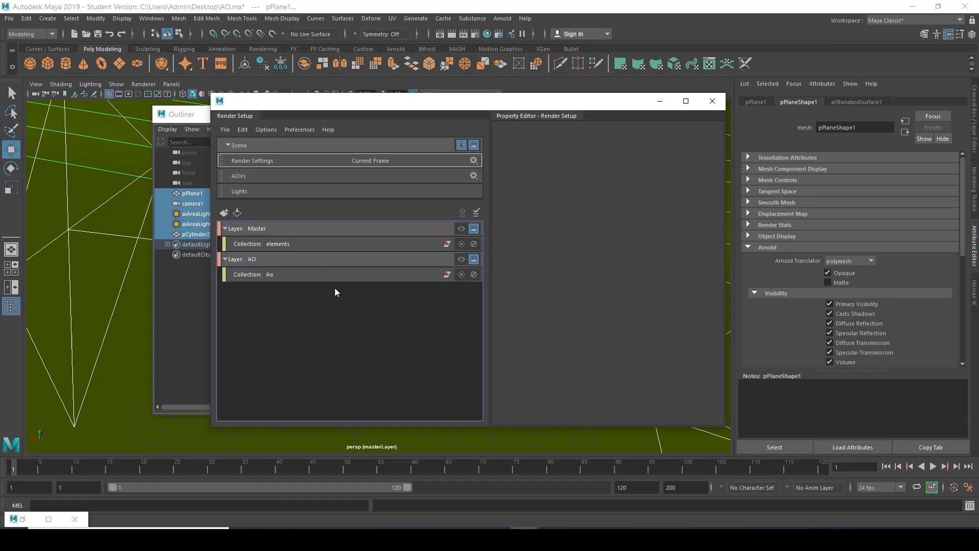
left_click(318, 277)
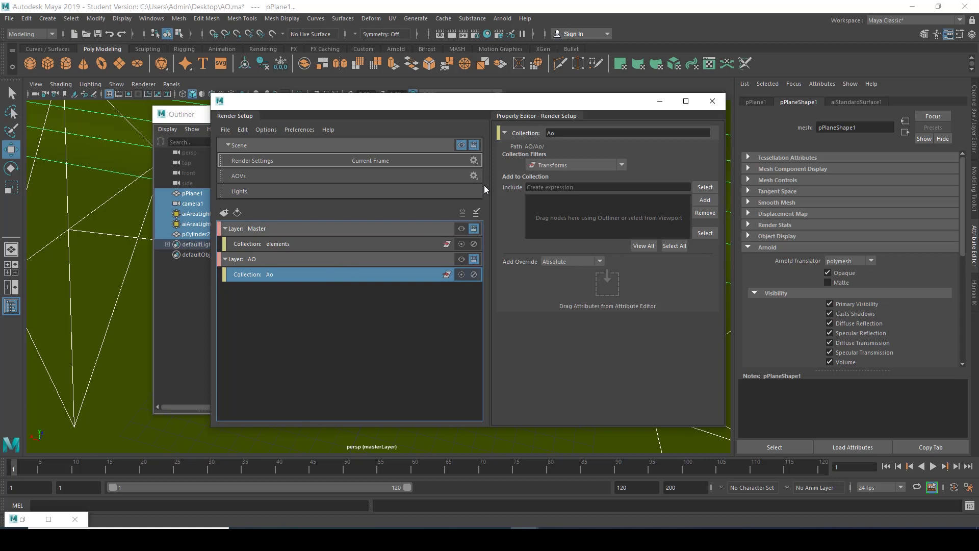
Minimize Render Setup and select only pPlane1 and pCylinder2 in the Outliner, leaving out the camera and area lights.
left_click(660, 101)
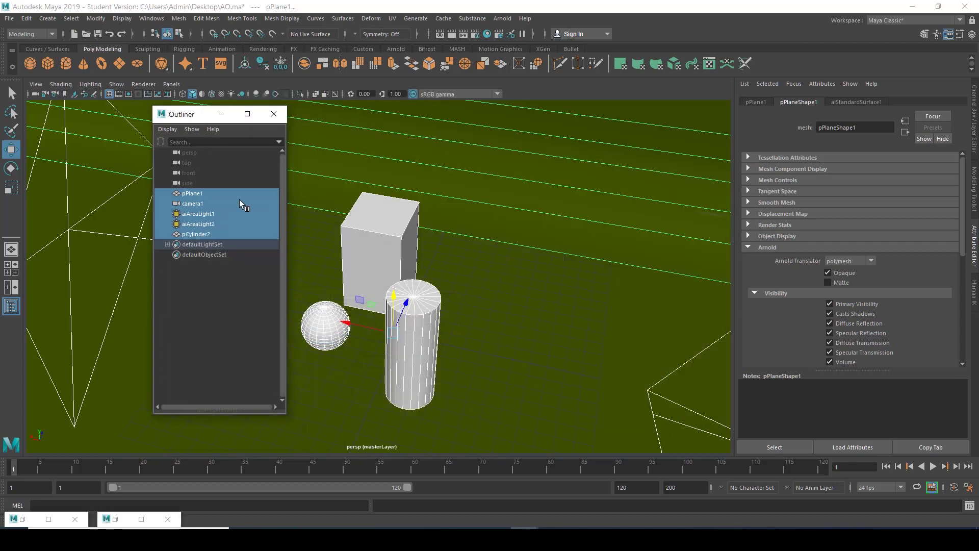
left_click(195, 203)
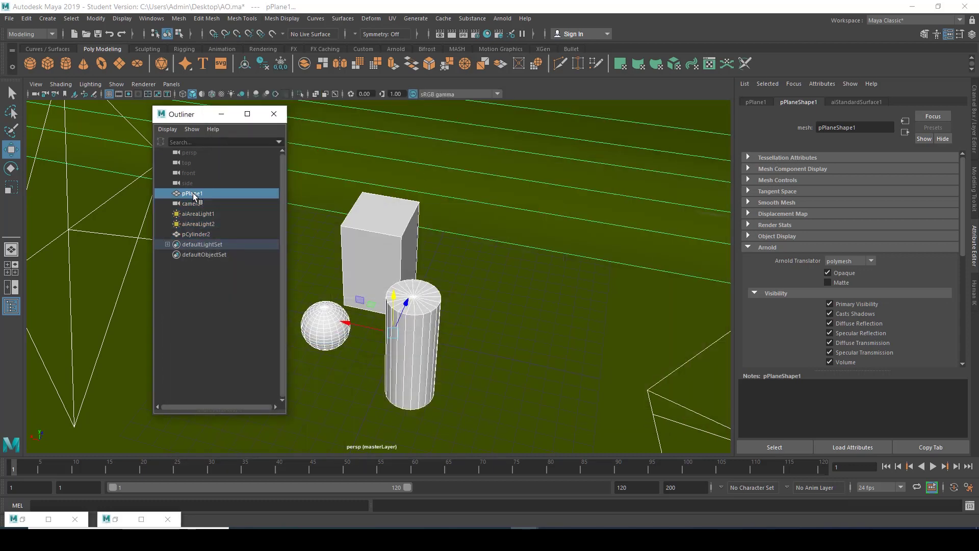
left_click(200, 212)
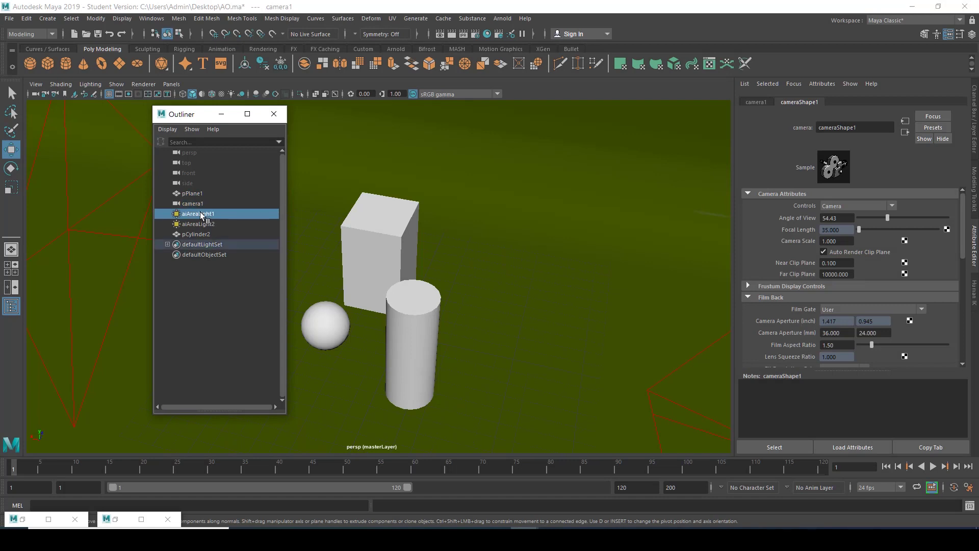
left_click(191, 194)
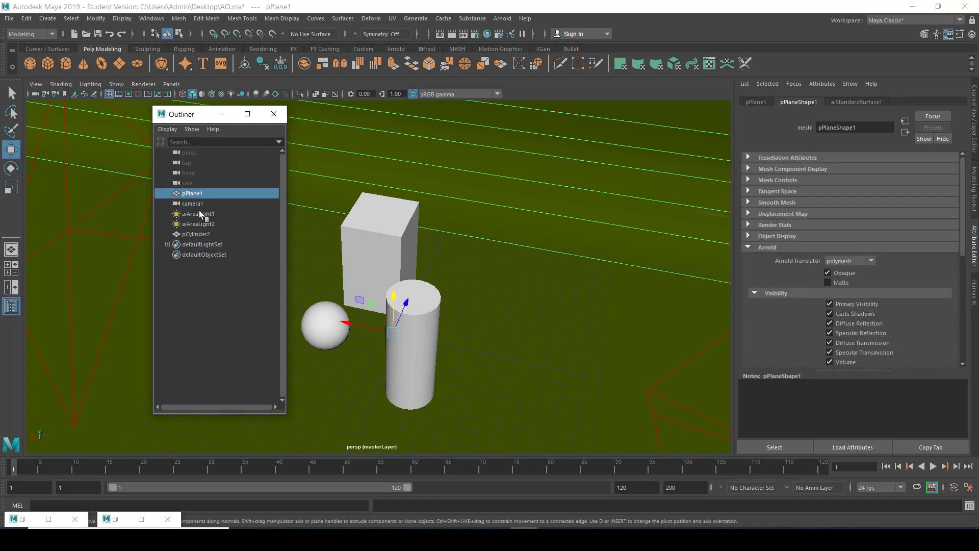
left_click(198, 214, "ctrl")
left_click(196, 224, "ctrl")
left_click(196, 233, "ctrl")
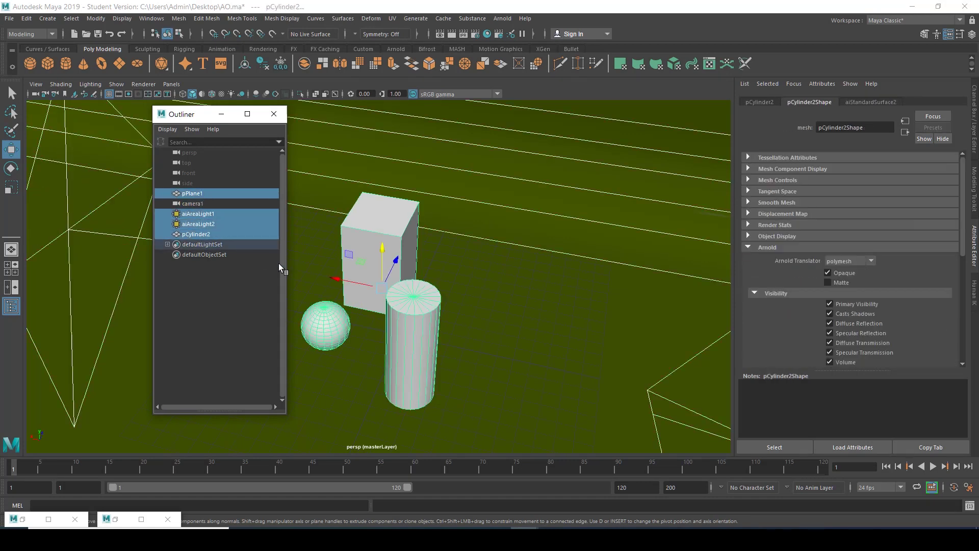
left_click(201, 223, "ctrl")
left_click(200, 214, "ctrl")
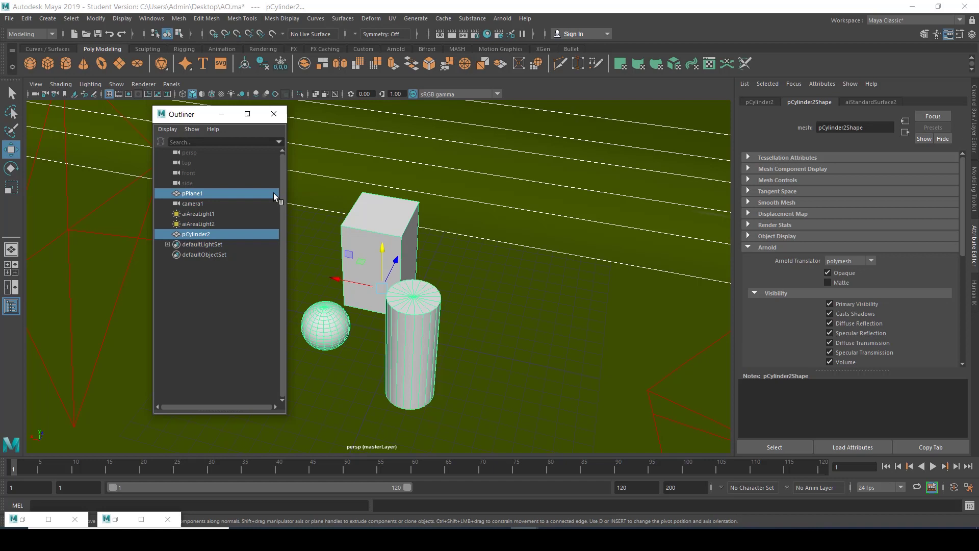
Add aiAreaLight1 and aiAreaLight2 to the selection and add all four selected objects to the Ao collection.
left_click(198, 213, "ctrl")
left_click(202, 223, "ctrl")
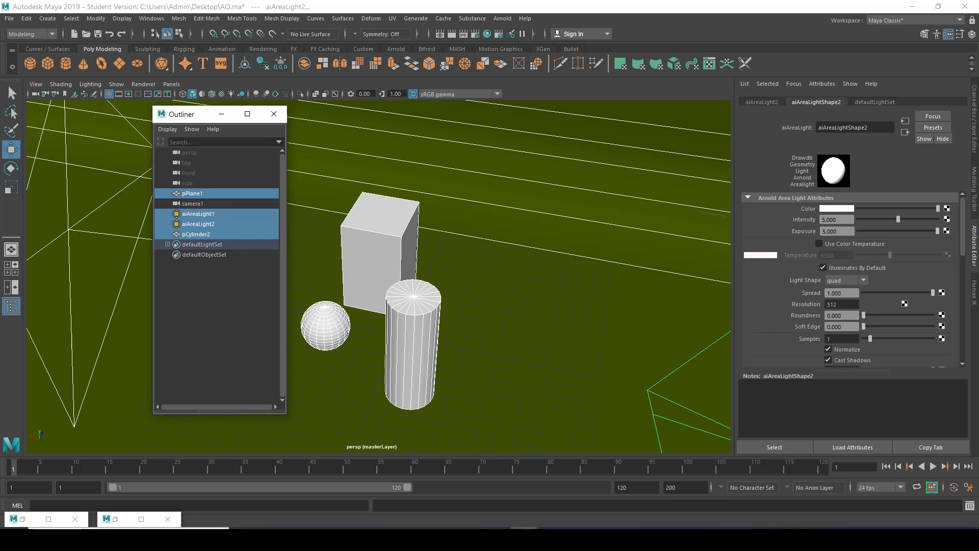
left_click(115, 519)
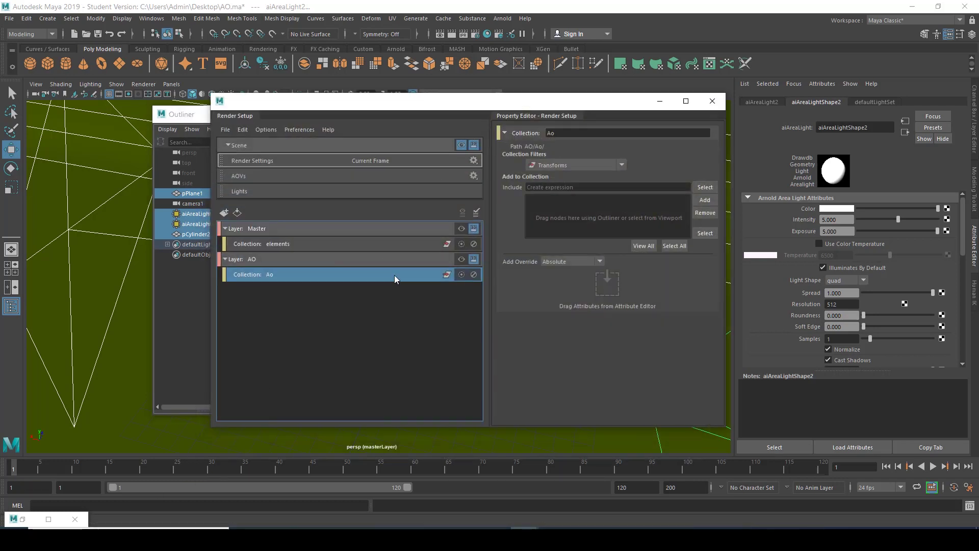
left_click(707, 200)
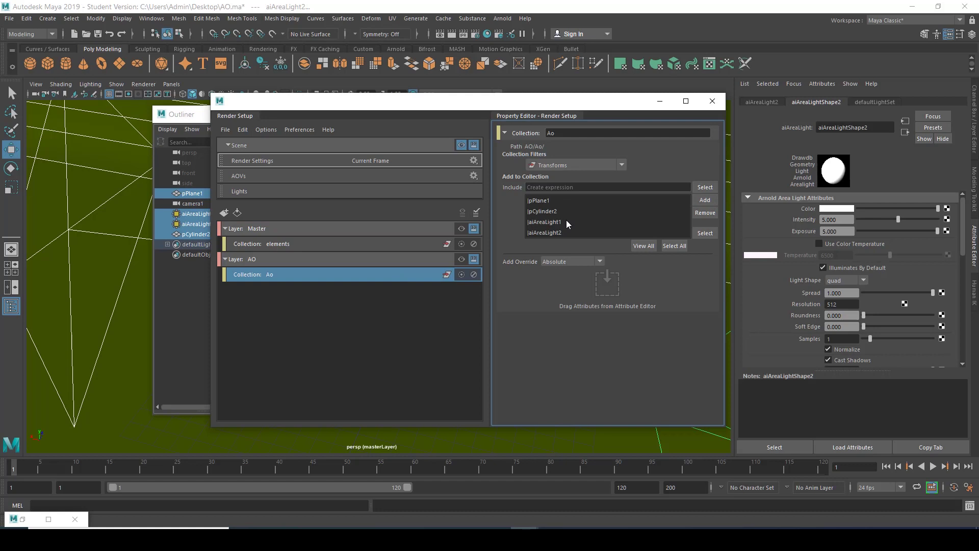
Make the AO render layer visible and create a material override on its Ao collection.
left_click_drag(562, 109, 574, 109)
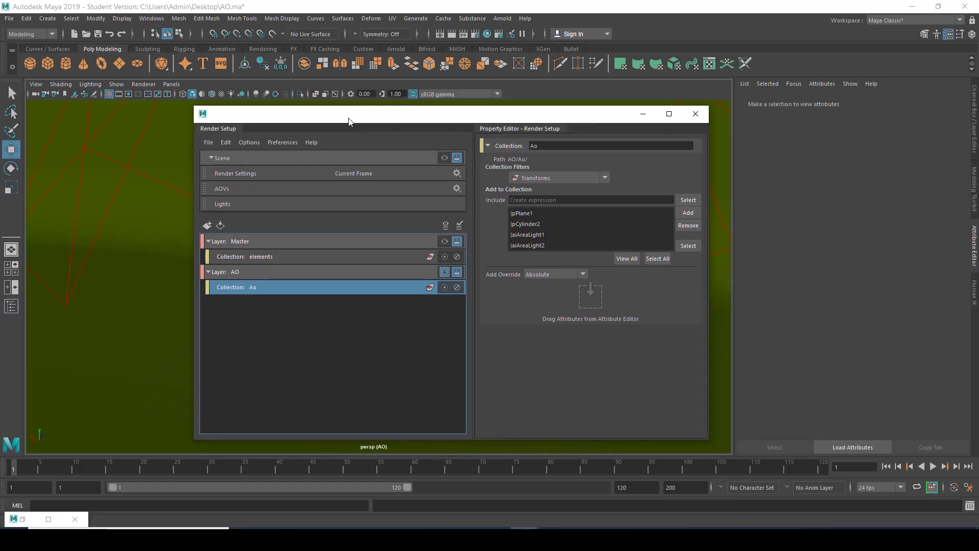
left_click_drag(349, 121, 312, 132)
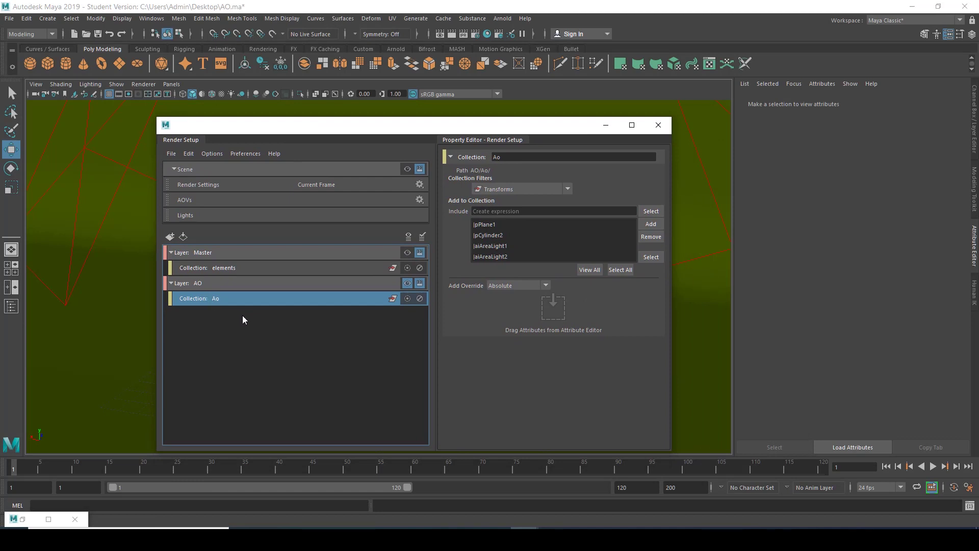
right_click(219, 298)
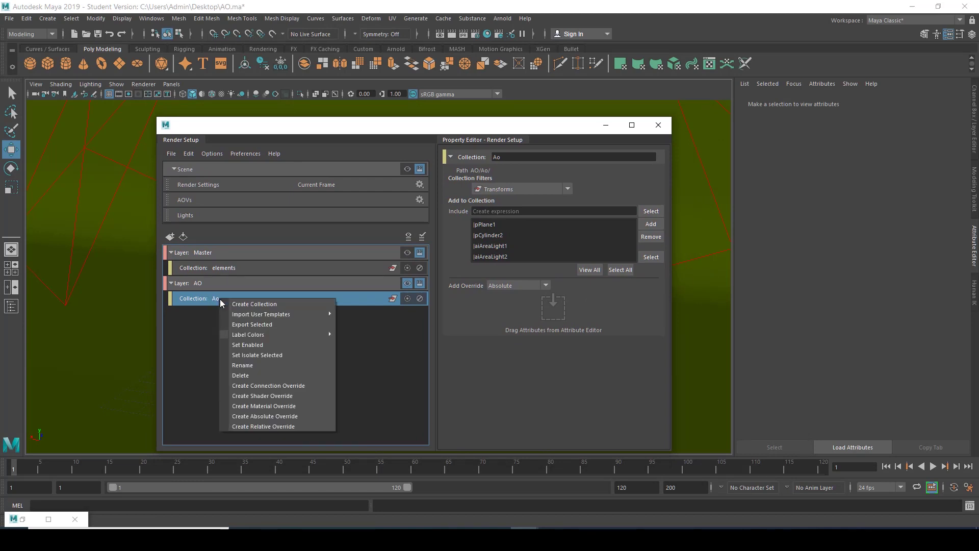
left_click(273, 405)
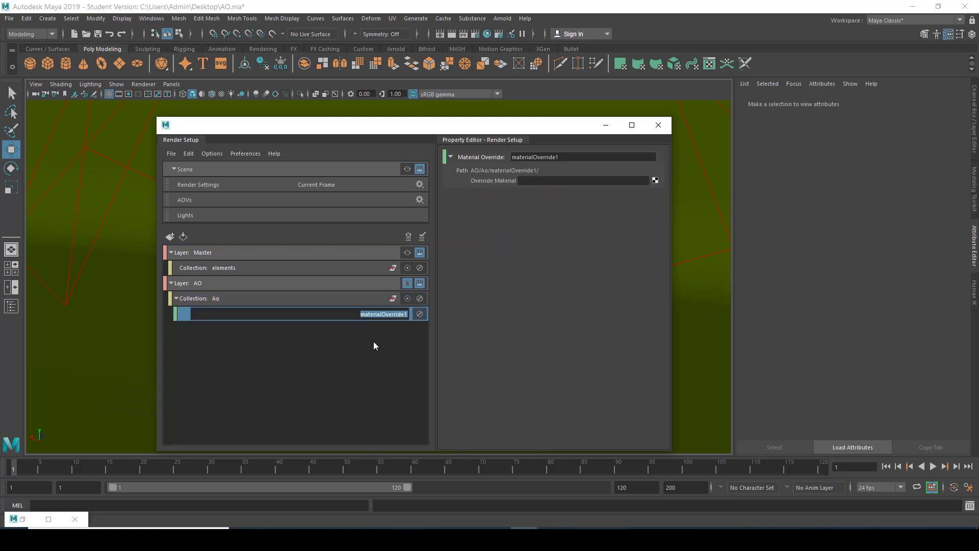
Assign a new Arnold aiAmbientOcclusion shader as the override material.
left_click(655, 181)
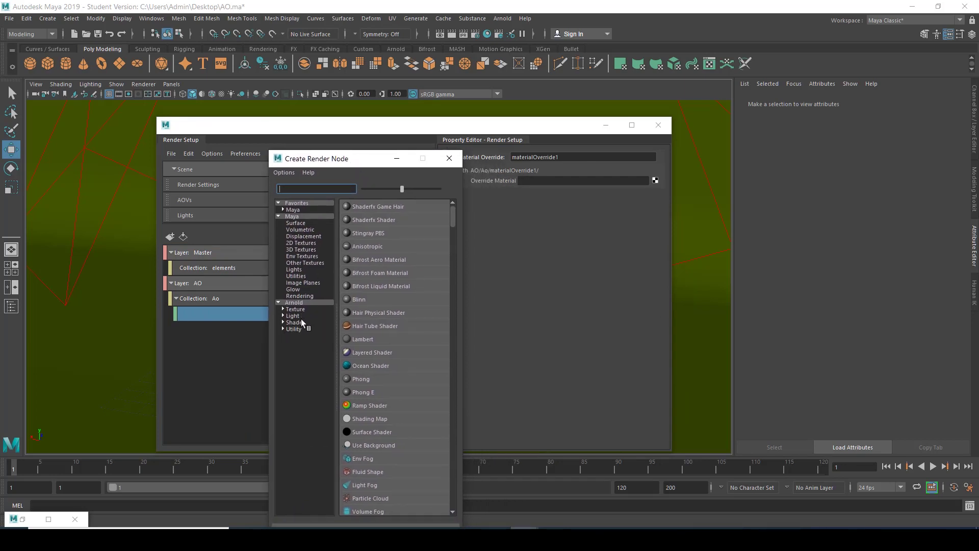
left_click(294, 322)
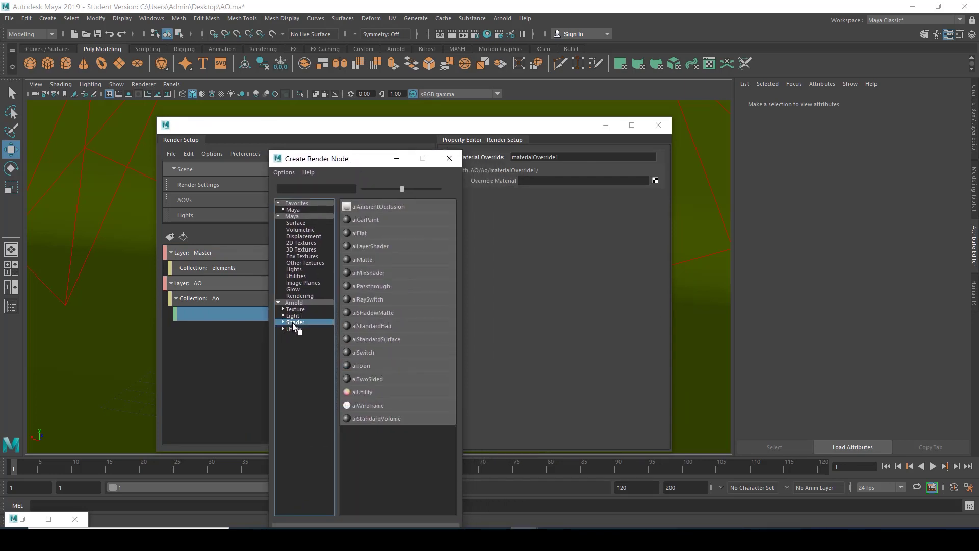
left_click(376, 207)
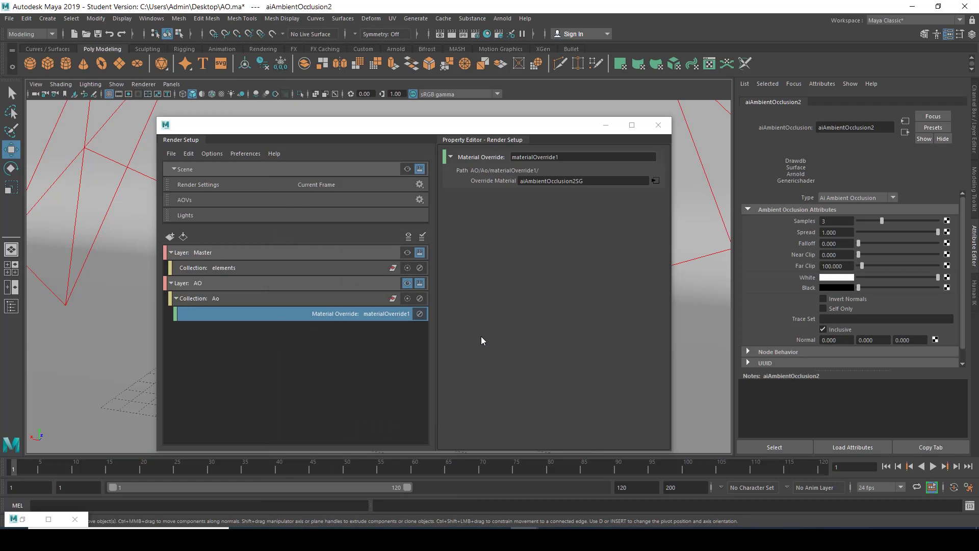
Open the Arnold RenderView and start a live IPR render of the AO layer.
left_click(29, 520)
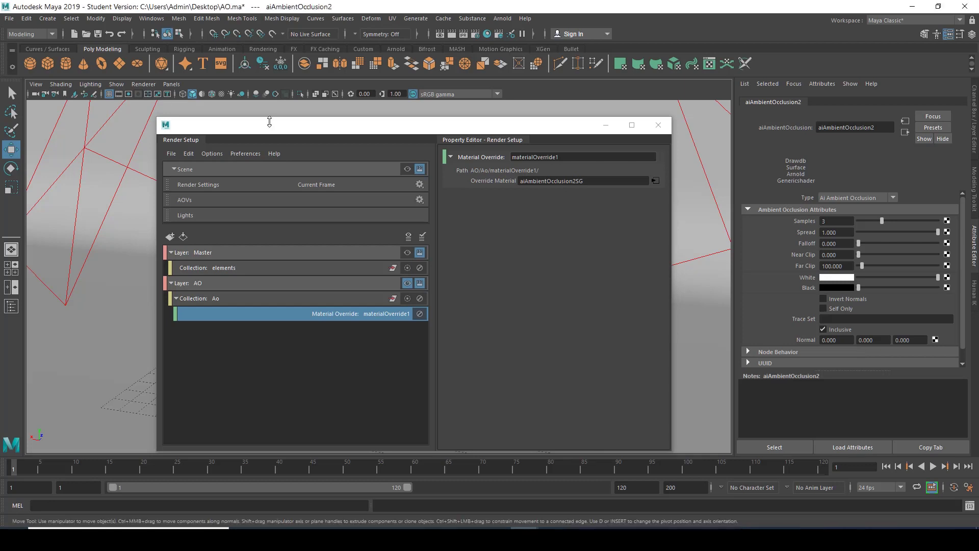
left_click(503, 19)
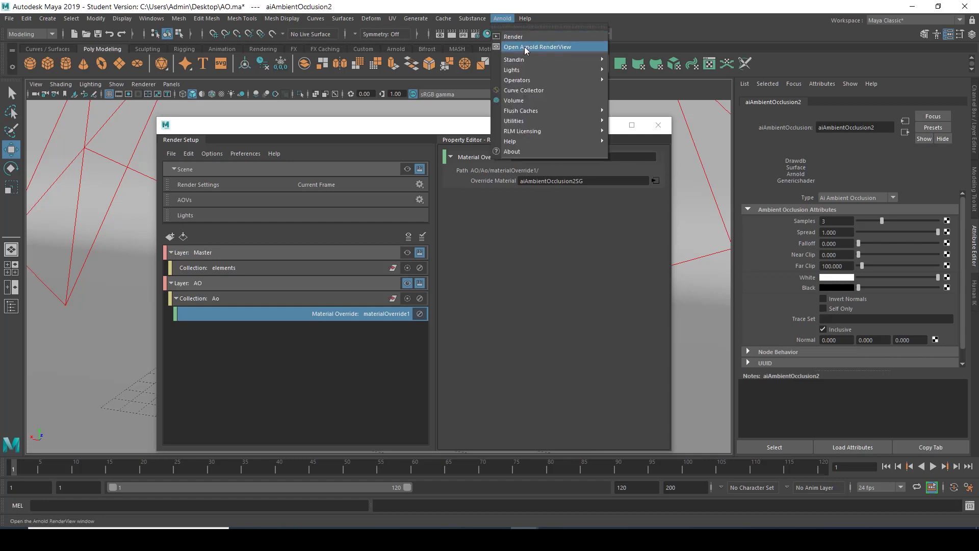
left_click(525, 47)
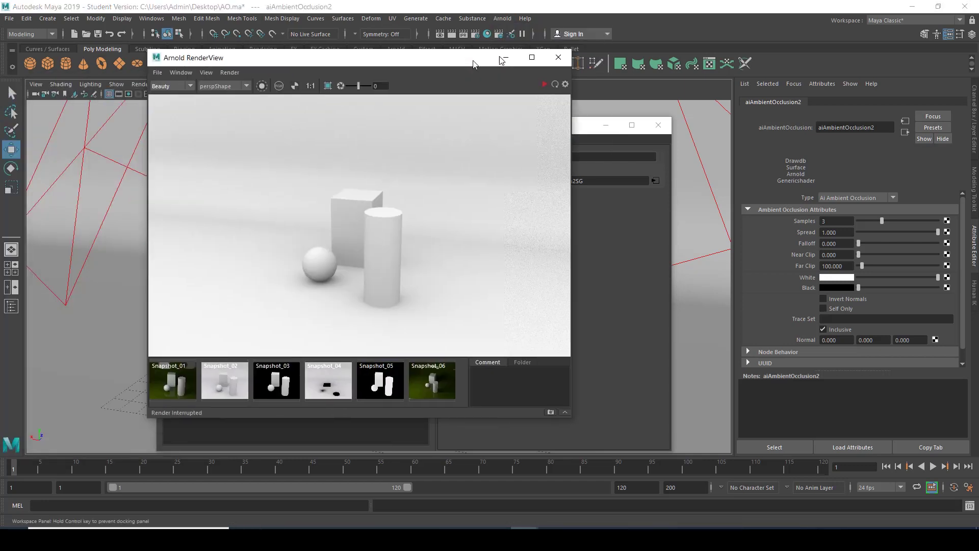
left_click_drag(475, 59, 592, 85)
left_click(666, 111)
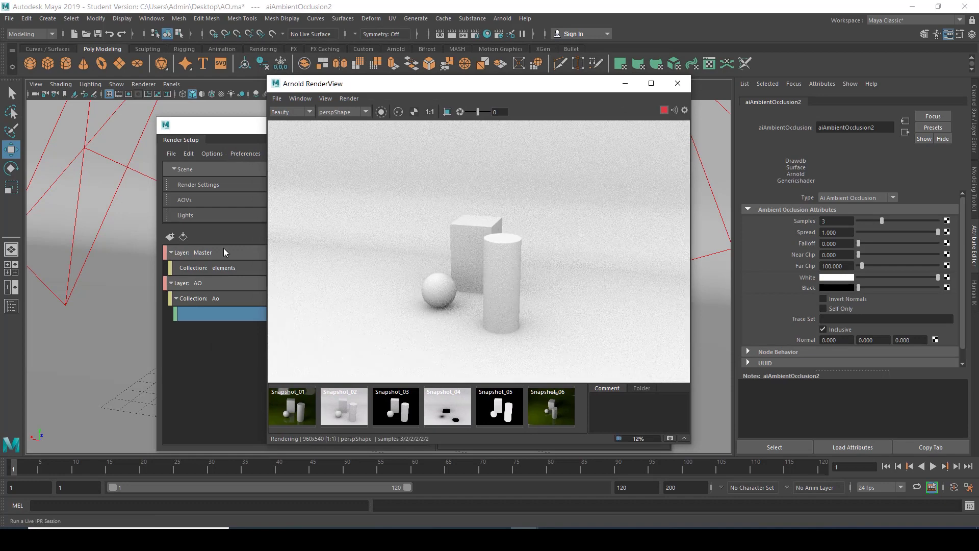
Set the perspective view to the saved Cam1 bookmark.
left_click_drag(117, 252, 124, 286, "alt")
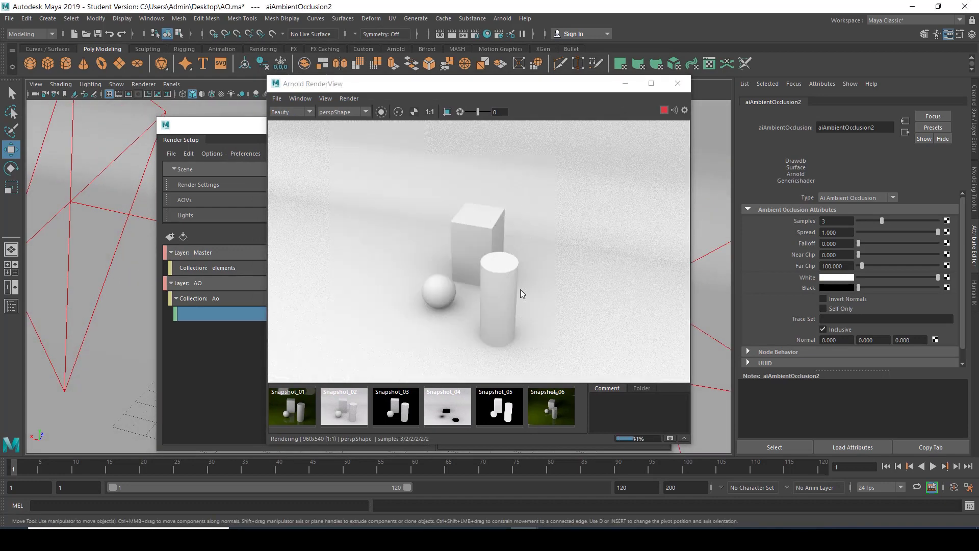
left_click(36, 84)
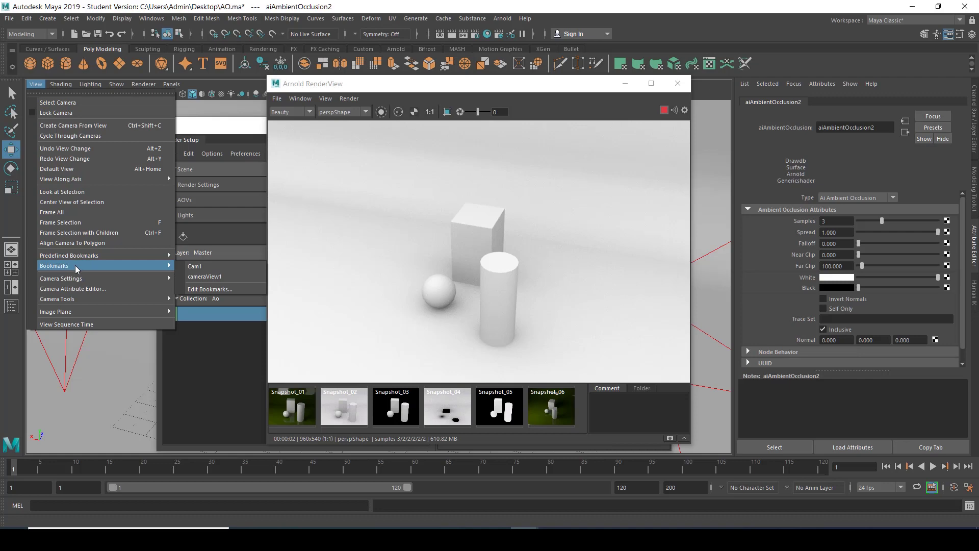
mouse_move(75, 265)
left_click(208, 265)
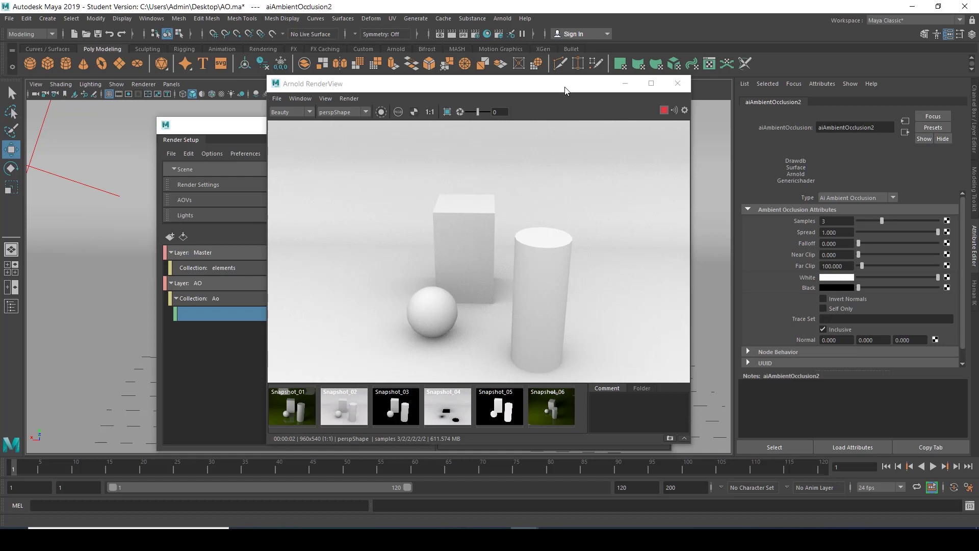
Select the background plane pPlane1 and turn off its Arnold Primary Visibility.
left_click_drag(565, 86, 512, 86)
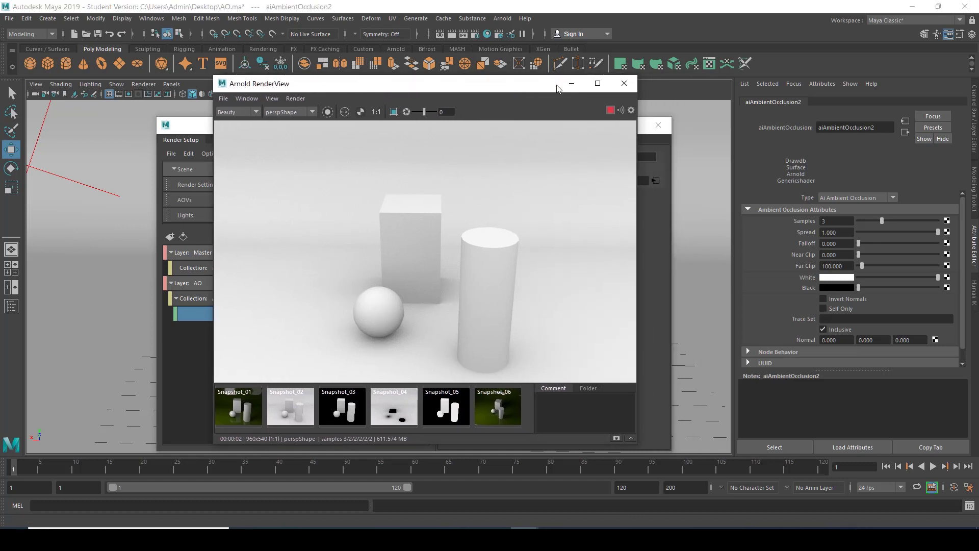
left_click_drag(546, 88, 512, 107)
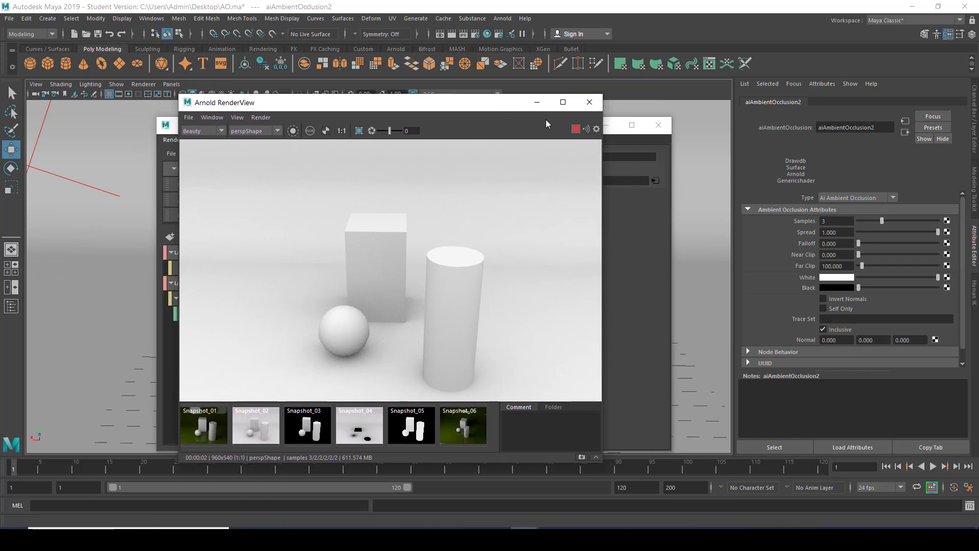
left_click(706, 194)
left_click(615, 129)
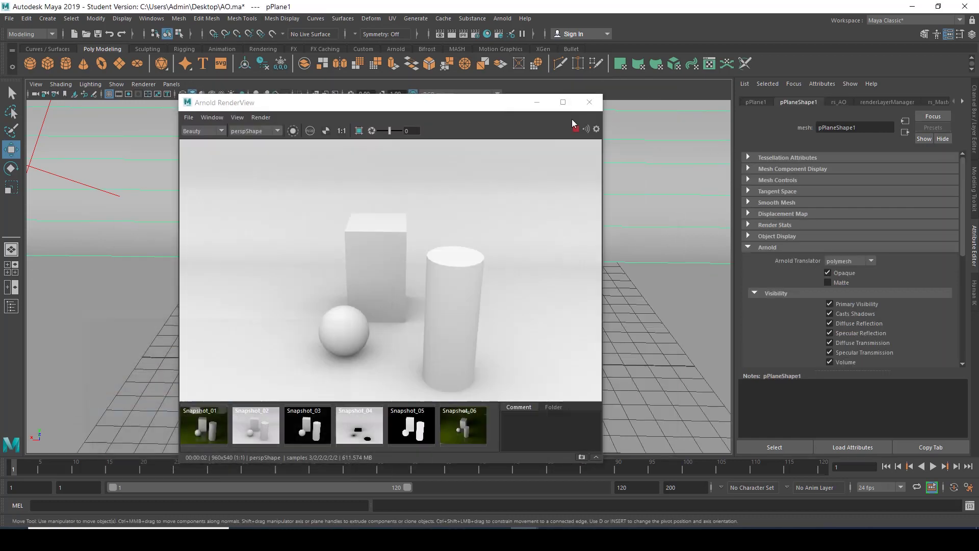
left_click_drag(519, 102, 405, 106)
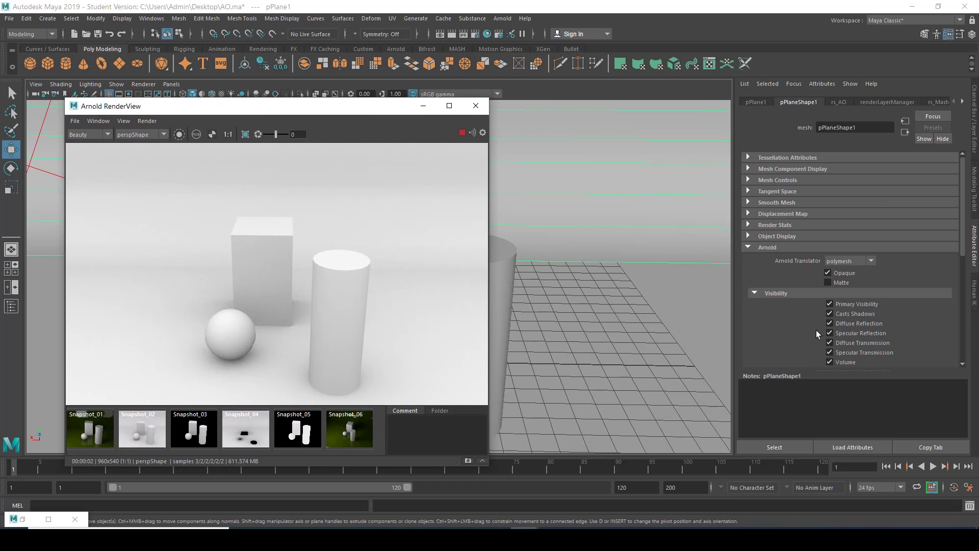
left_click(829, 304)
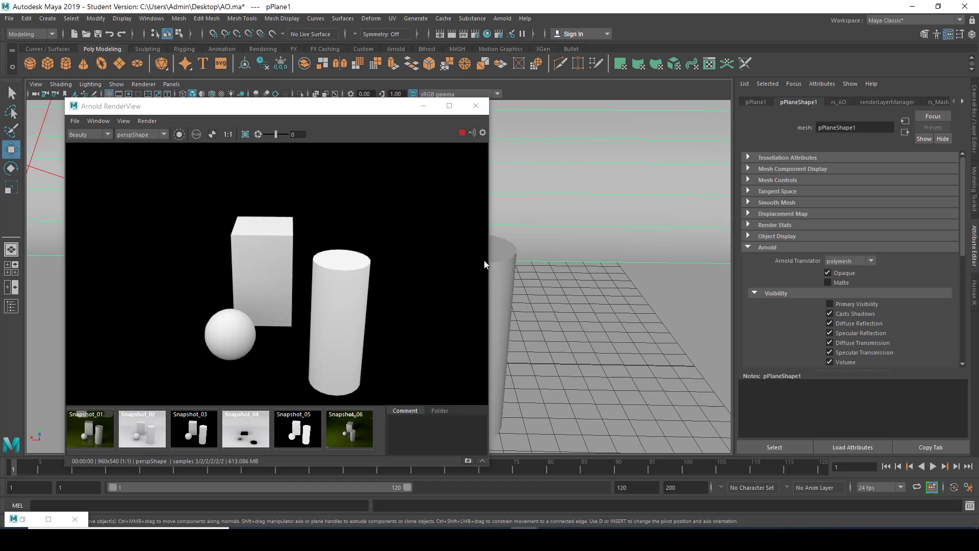
Turn Primary Visibility back on for pPlane1 and turn it off for pCylinder2.
left_click(505, 266)
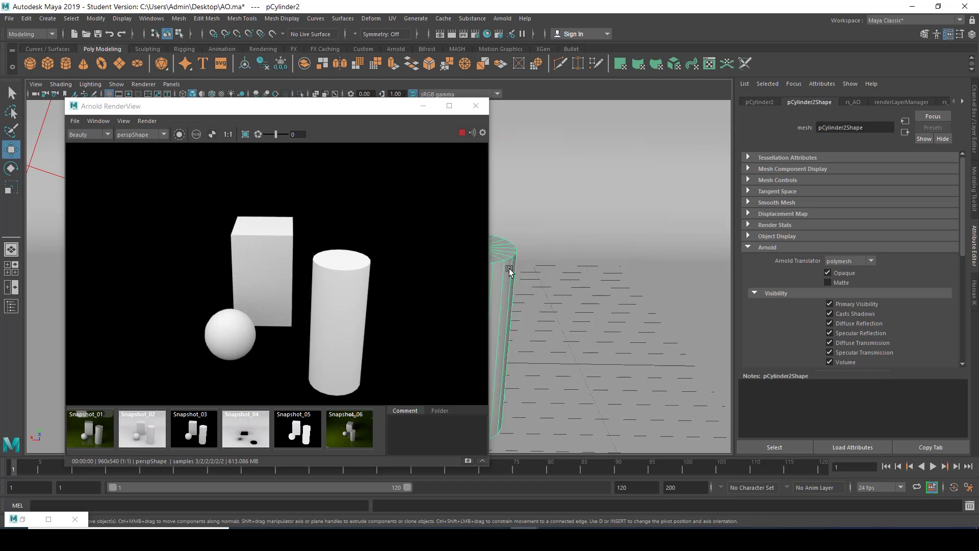
left_click(569, 201)
left_click(830, 304)
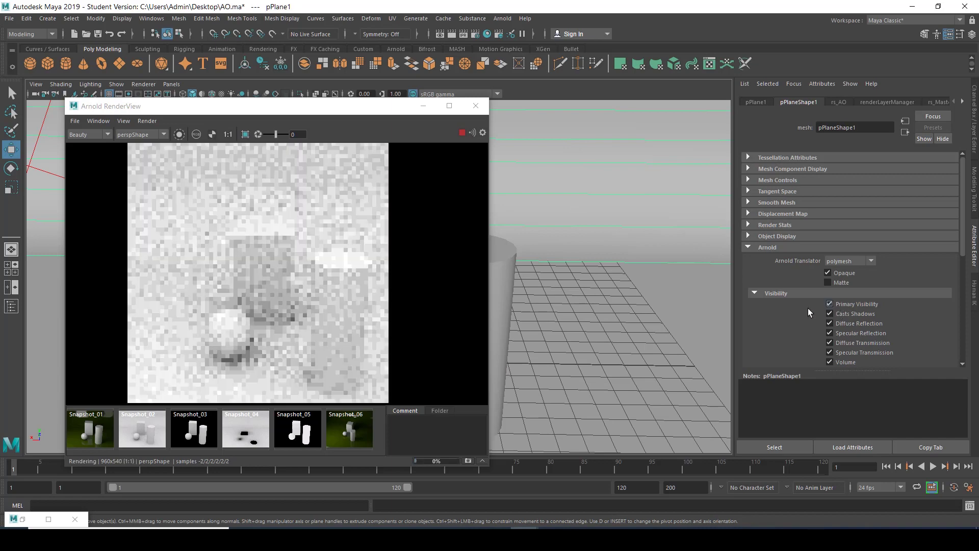
left_click(512, 261)
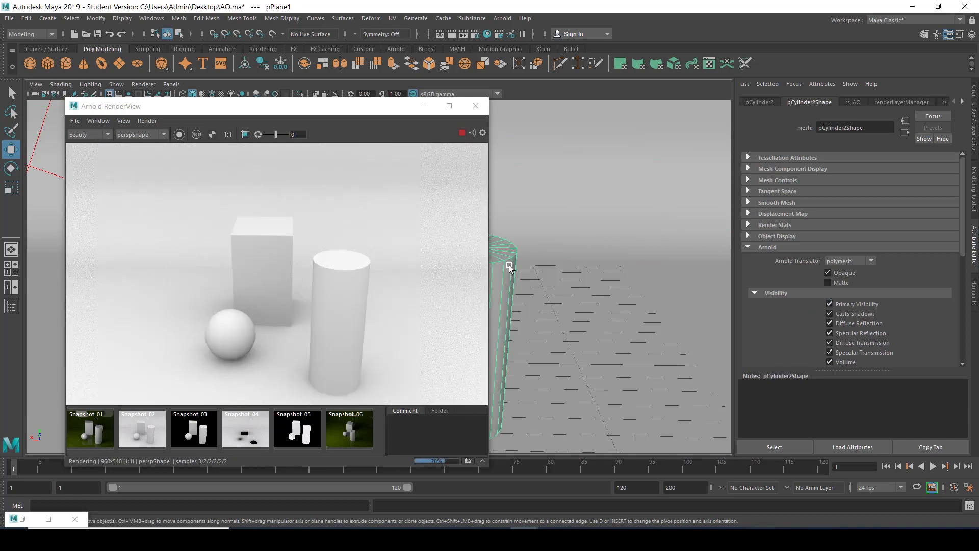
left_click(839, 306)
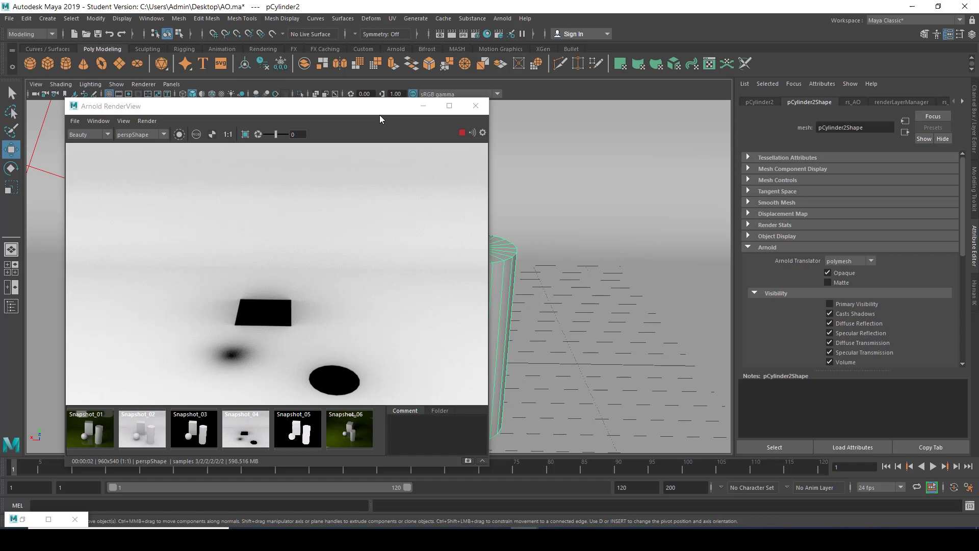
Restore Primary Visibility on pCylinder2 and turn it off for pPlane1.
left_click_drag(379, 119, 354, 113)
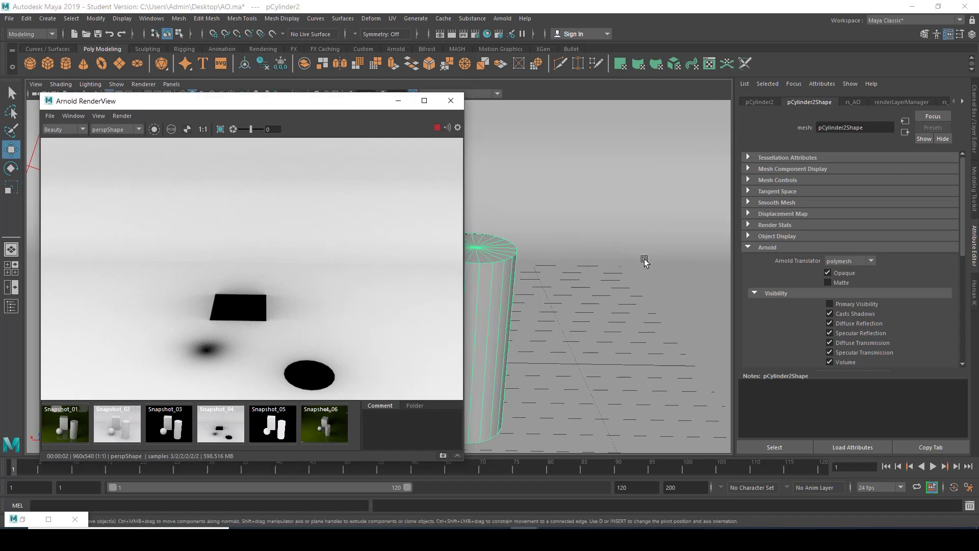
left_click(831, 305)
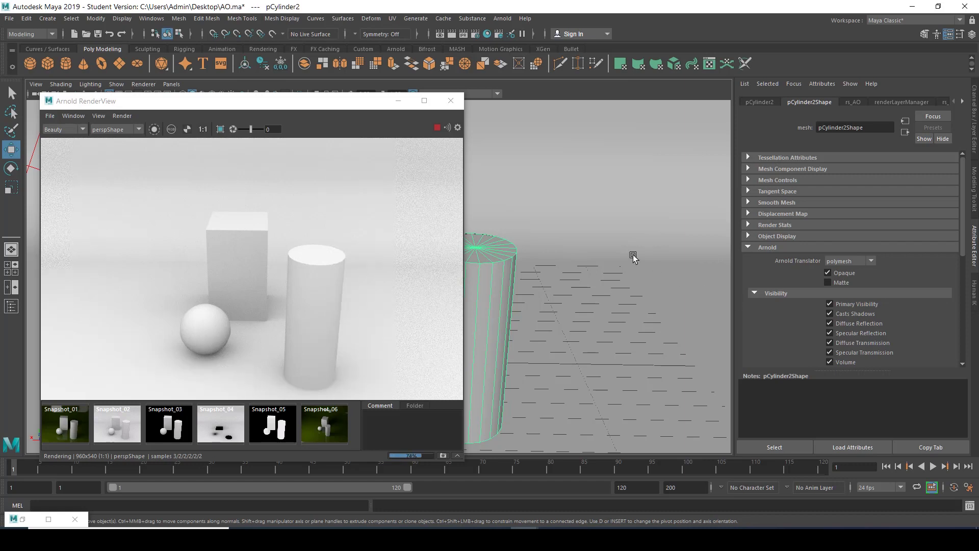
left_click(706, 265)
left_click(830, 304)
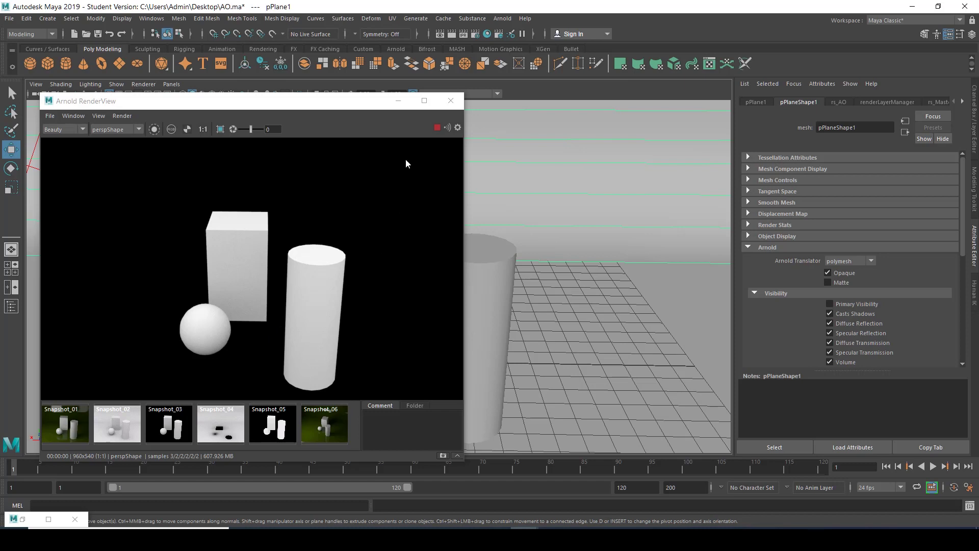
Make the Master layer visible in Render Setup and check its render in the Arnold RenderView.
left_click(398, 100)
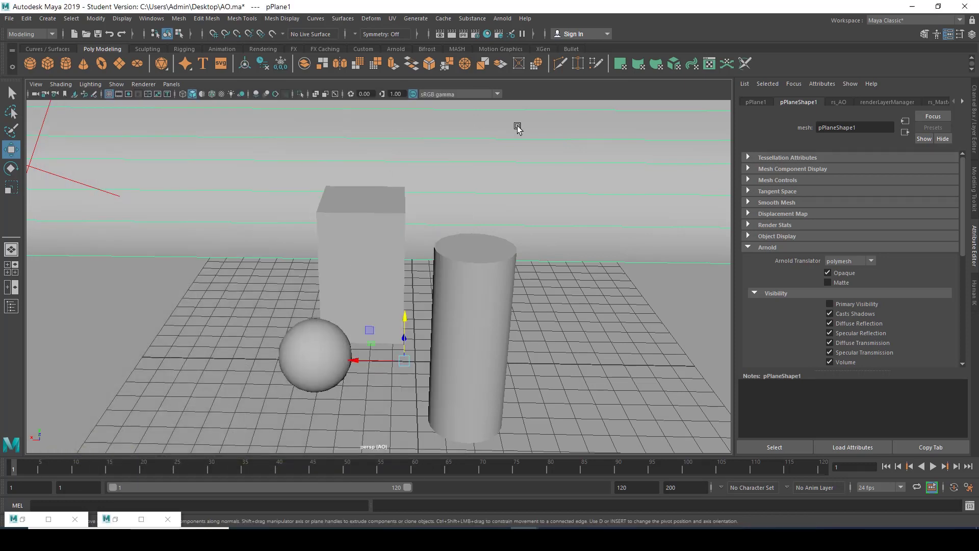
left_click(499, 33)
left_click_drag(408, 131, 415, 126)
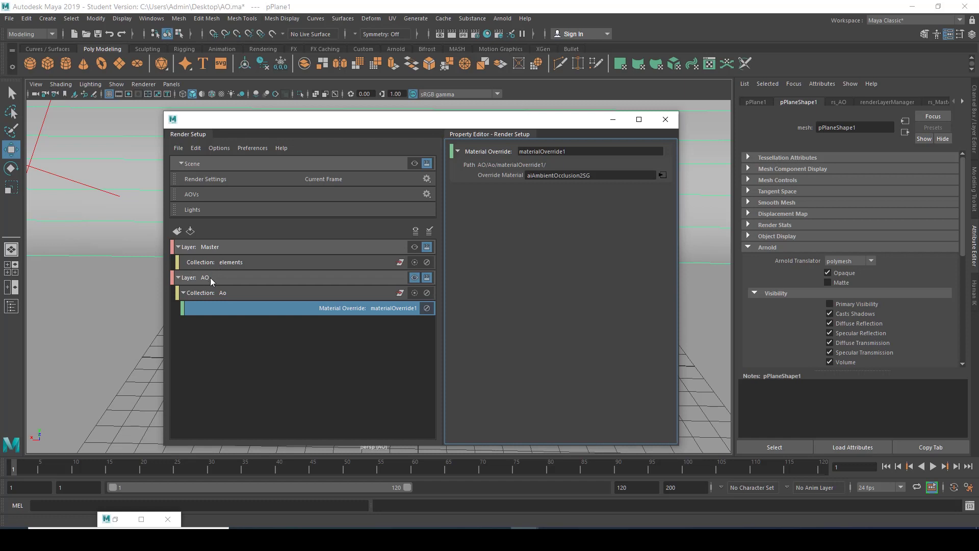
left_click(414, 246)
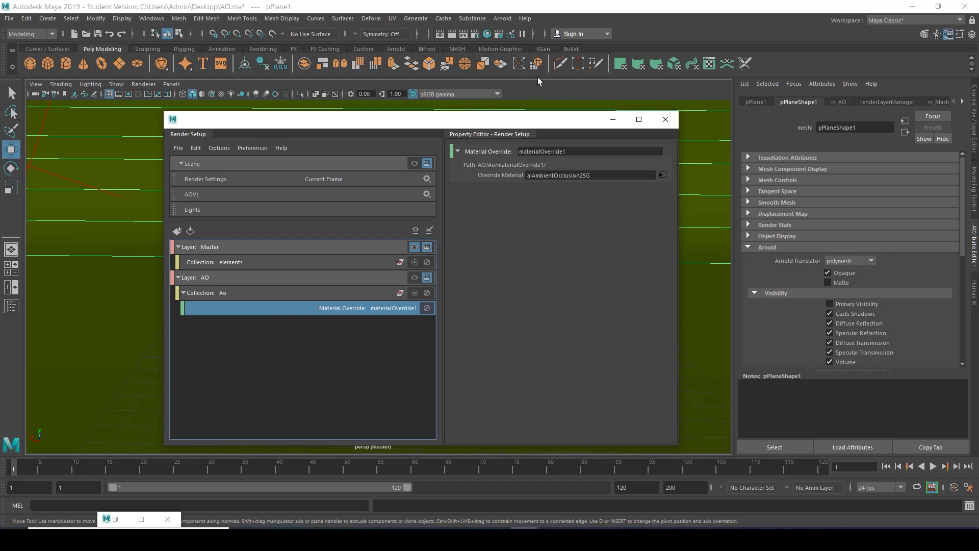
left_click(116, 520)
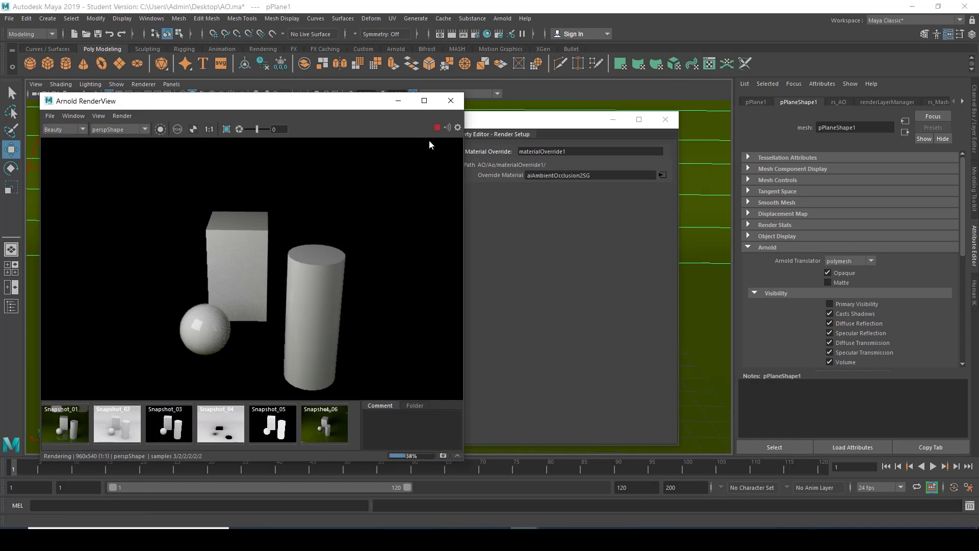
left_click(398, 101)
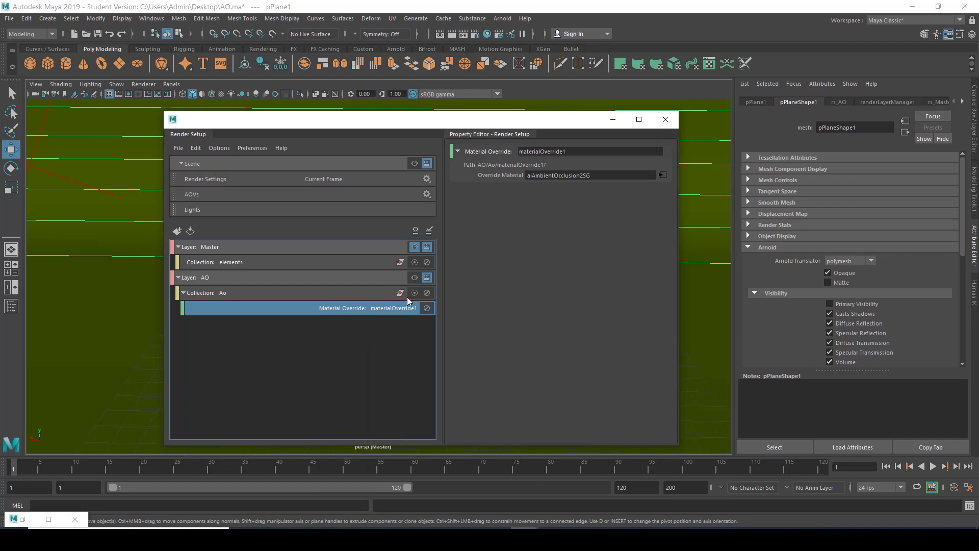
Switch the visible render layer back to AO and minimize Render Setup.
left_click(415, 279)
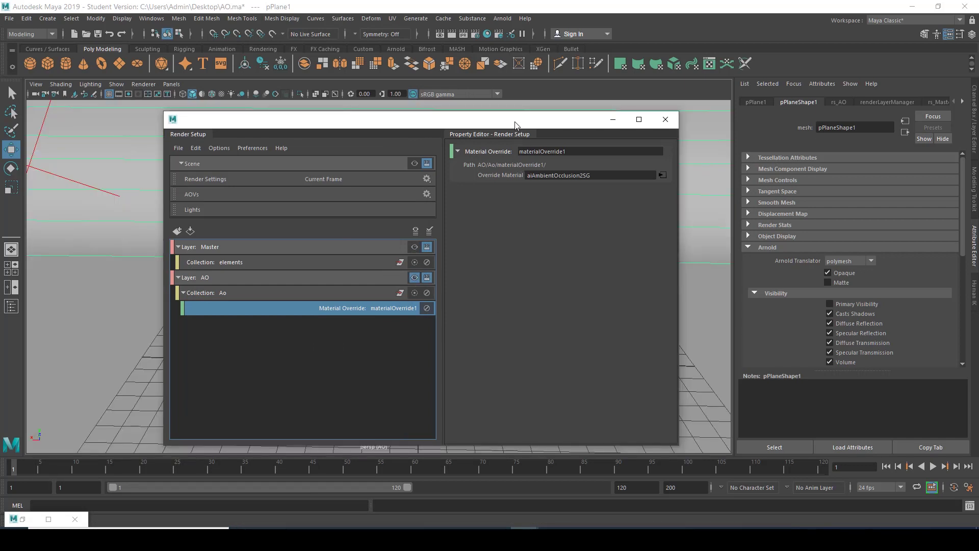
left_click_drag(513, 127, 503, 127)
left_click(186, 279)
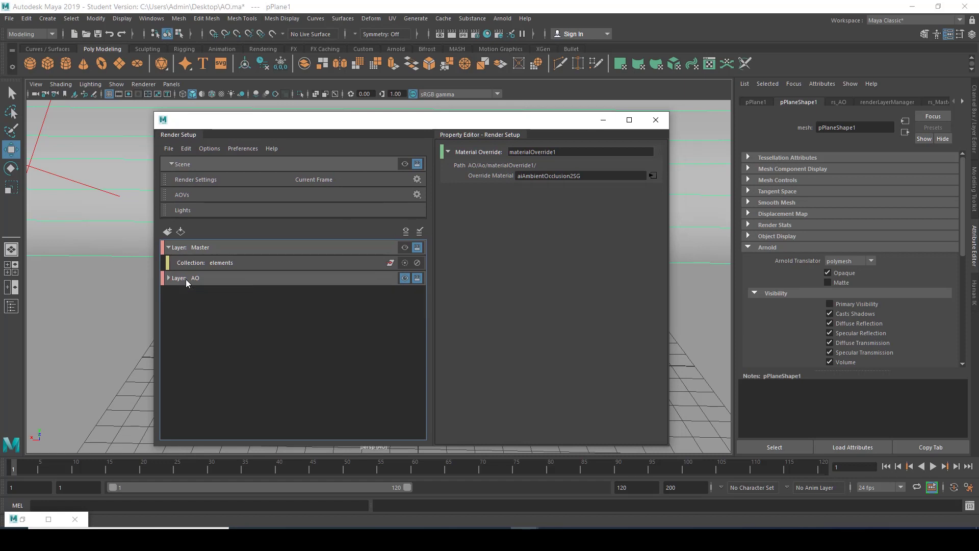
left_click(185, 278)
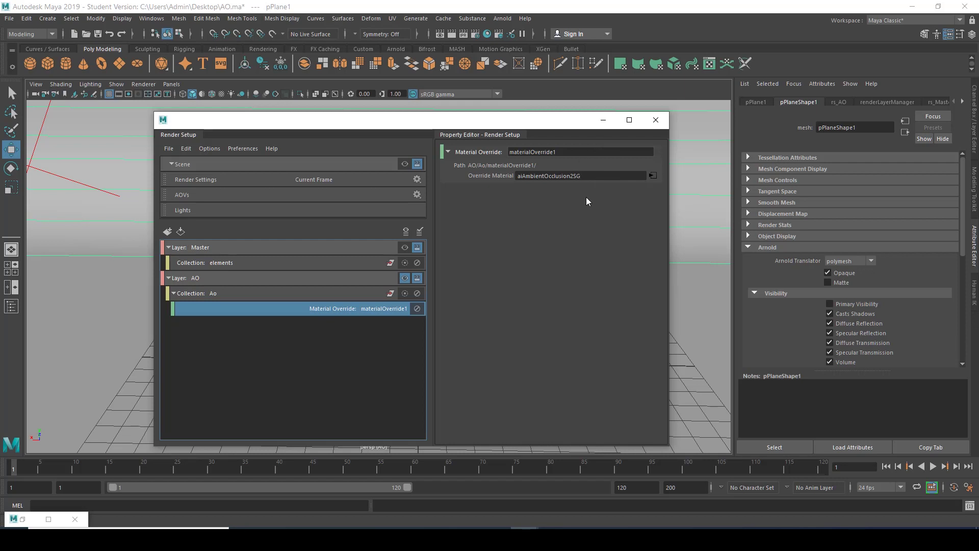
left_click(603, 121)
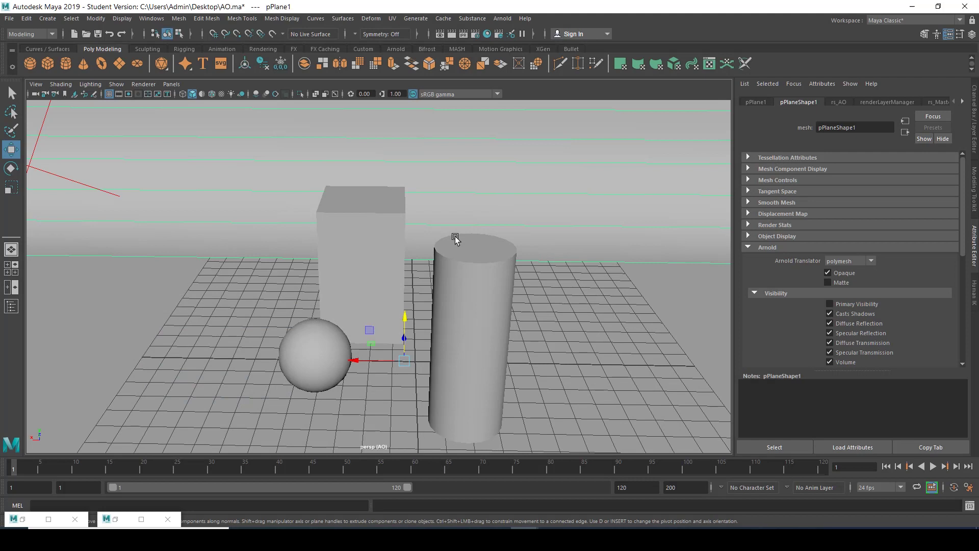
Restore the Arnold RenderView and turn Primary Visibility back on for pPlane1.
left_click(34, 518)
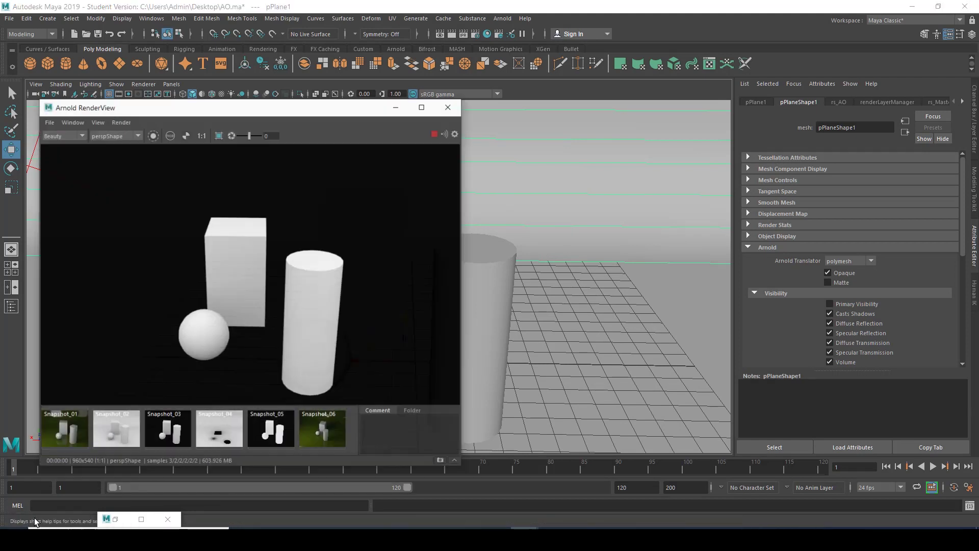
left_click_drag(350, 113, 535, 93)
left_click(840, 306)
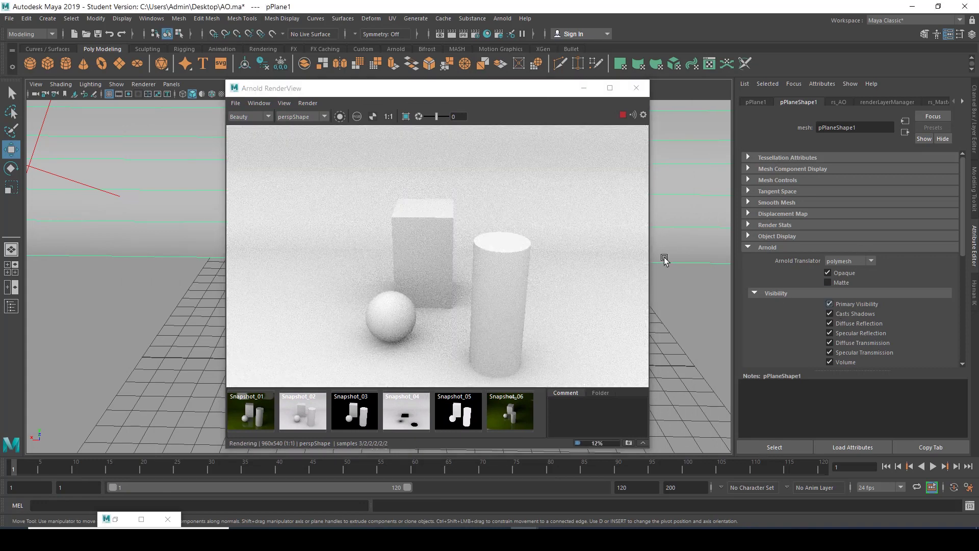